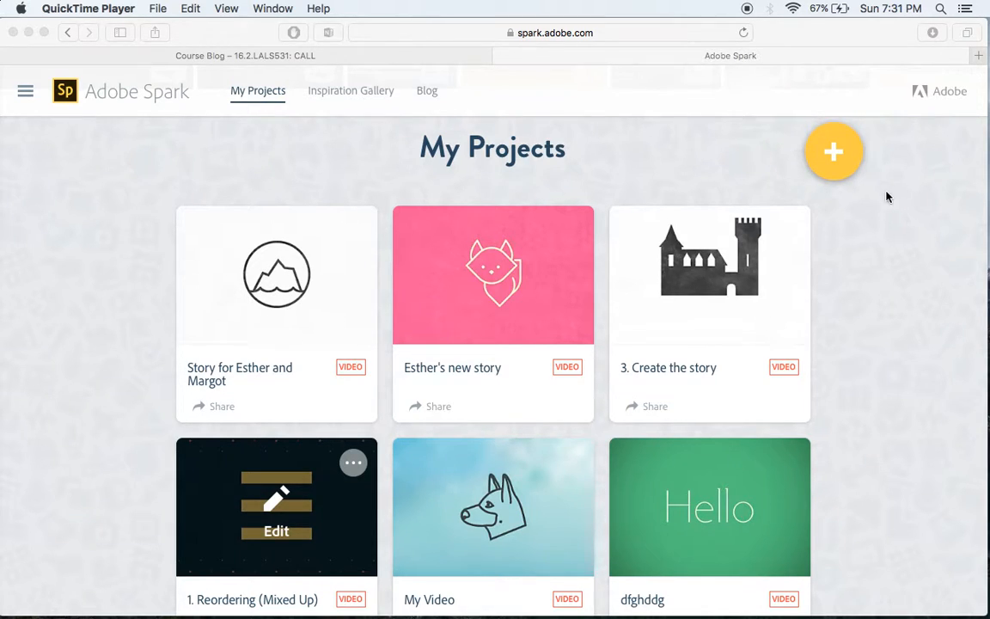
- Create a new video project titled "trial video", starting from scratch instead of using a story template
left_click(840, 166)
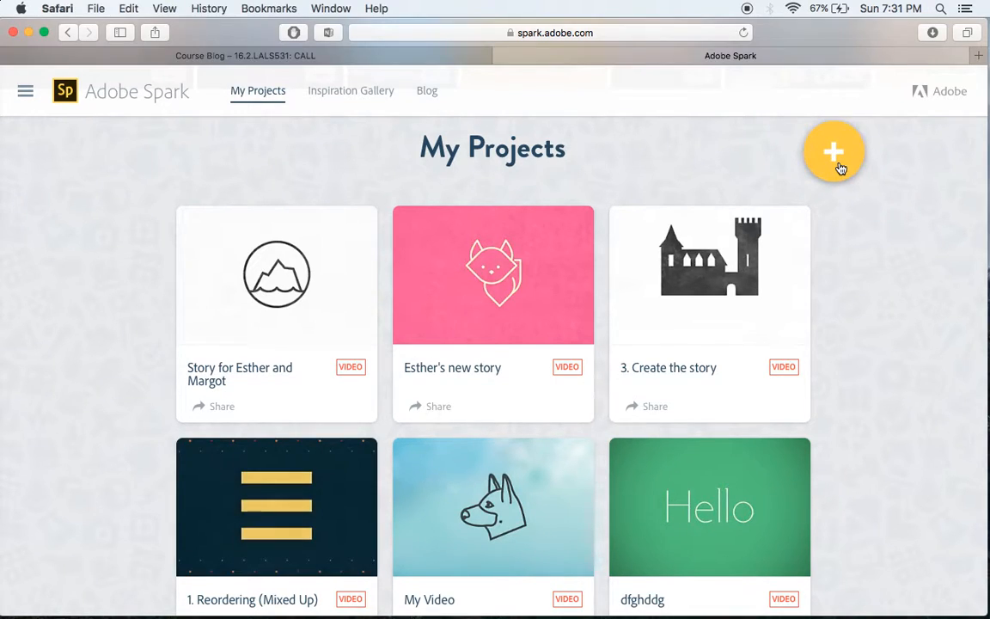
left_click(840, 166)
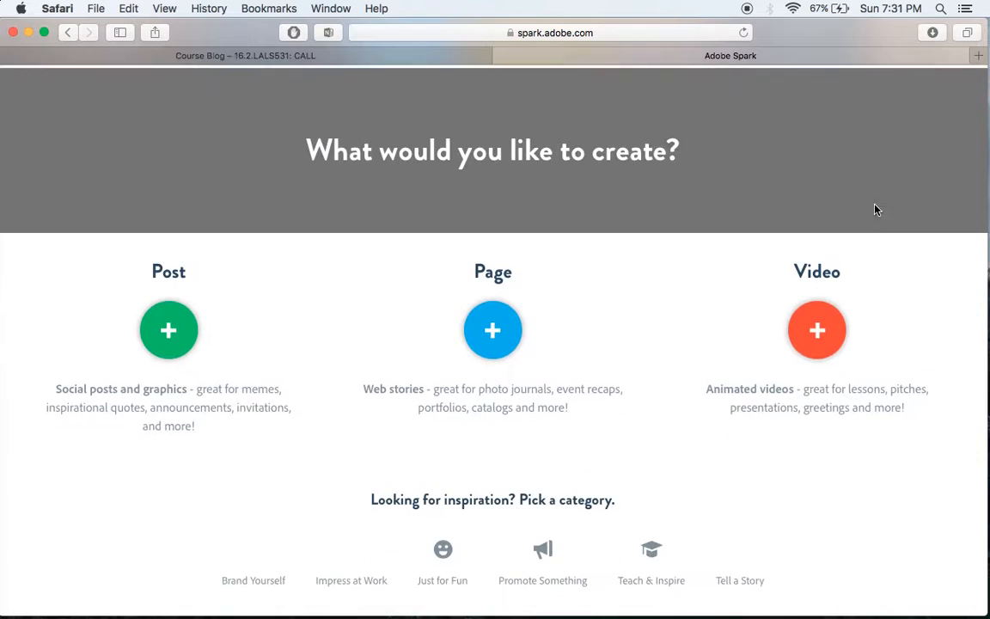
left_click(818, 332)
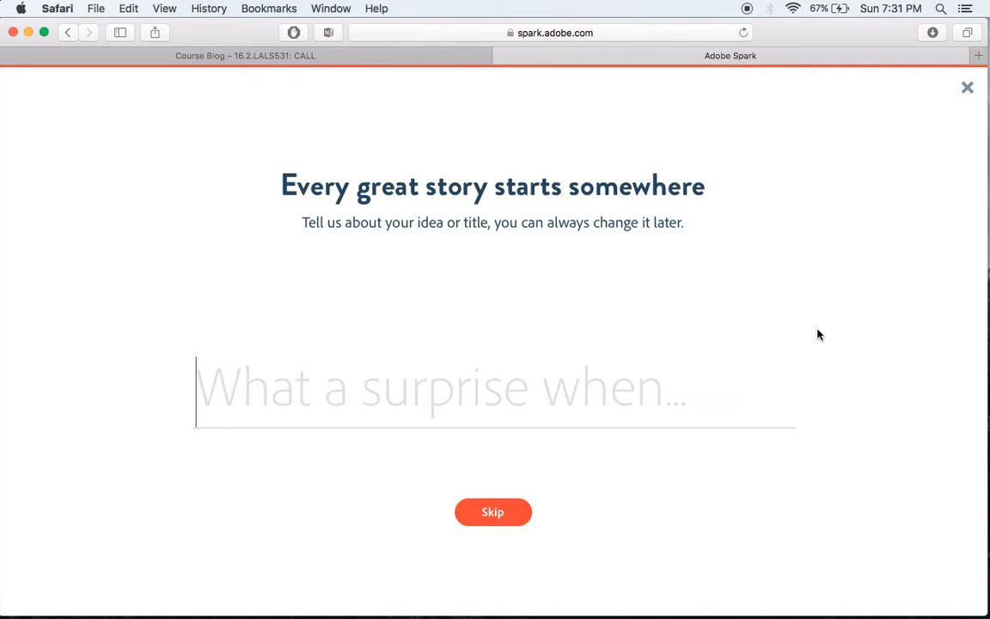
type("trial video")
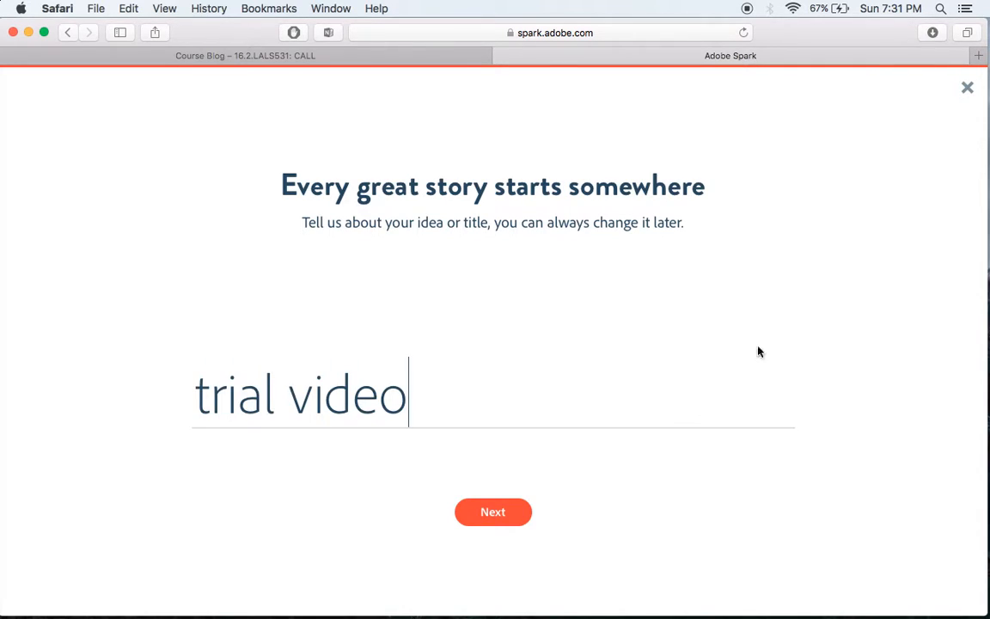
left_click(520, 511)
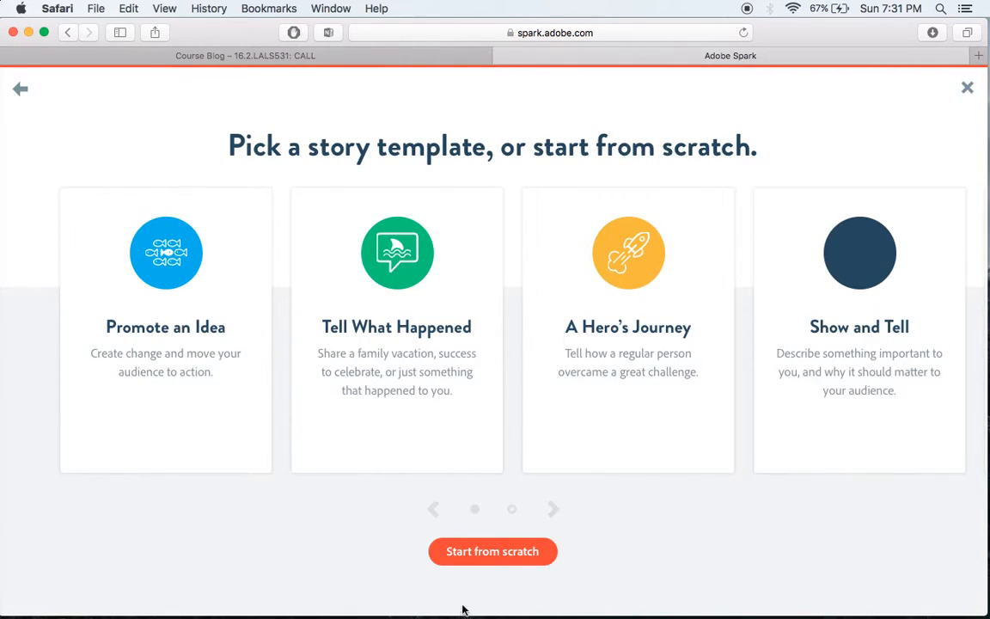
left_click(504, 564)
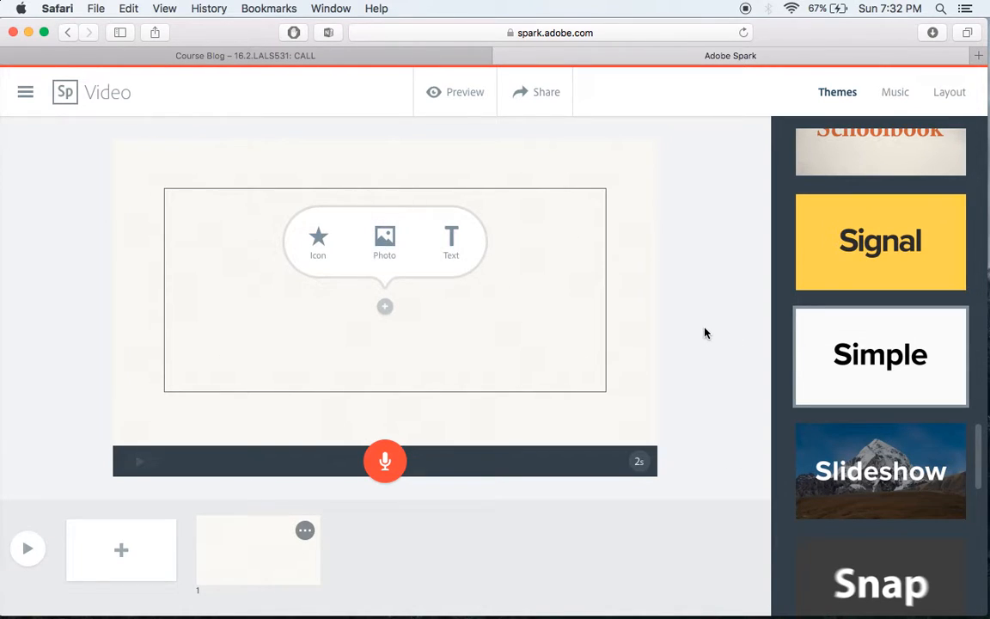
- Apply the Geometric theme to the video
scroll(804, 297, "up", 5)
scroll(806, 300, "up", 10)
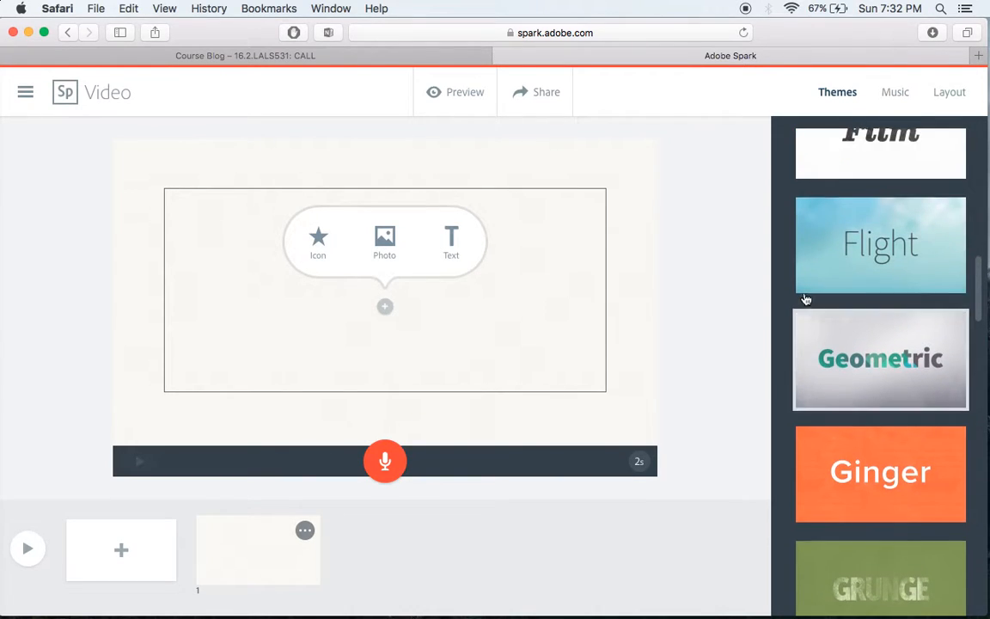
scroll(806, 297, "up", 2)
scroll(806, 298, "down", 4)
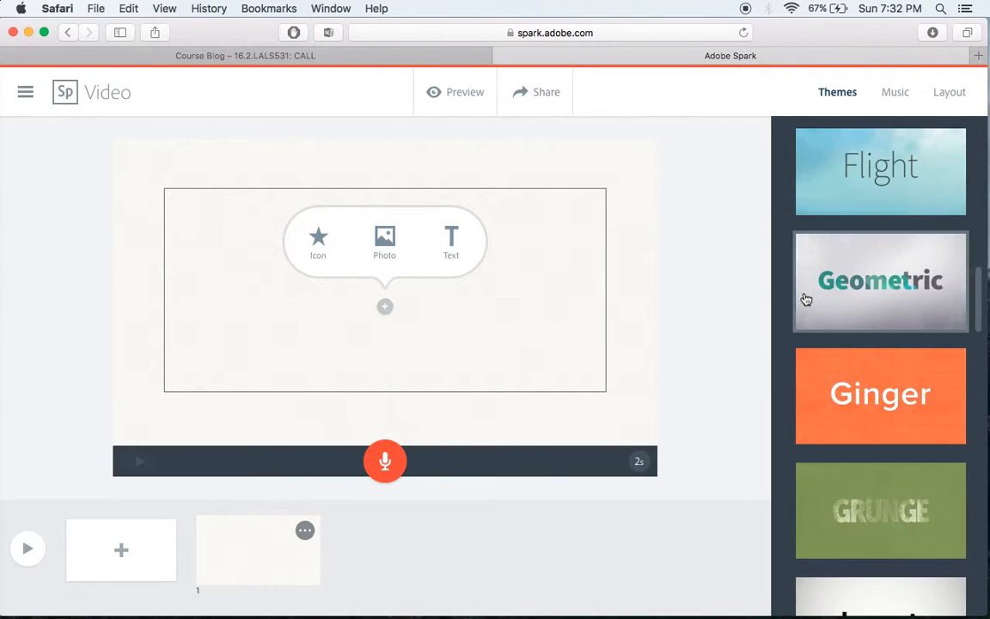
left_click(851, 296)
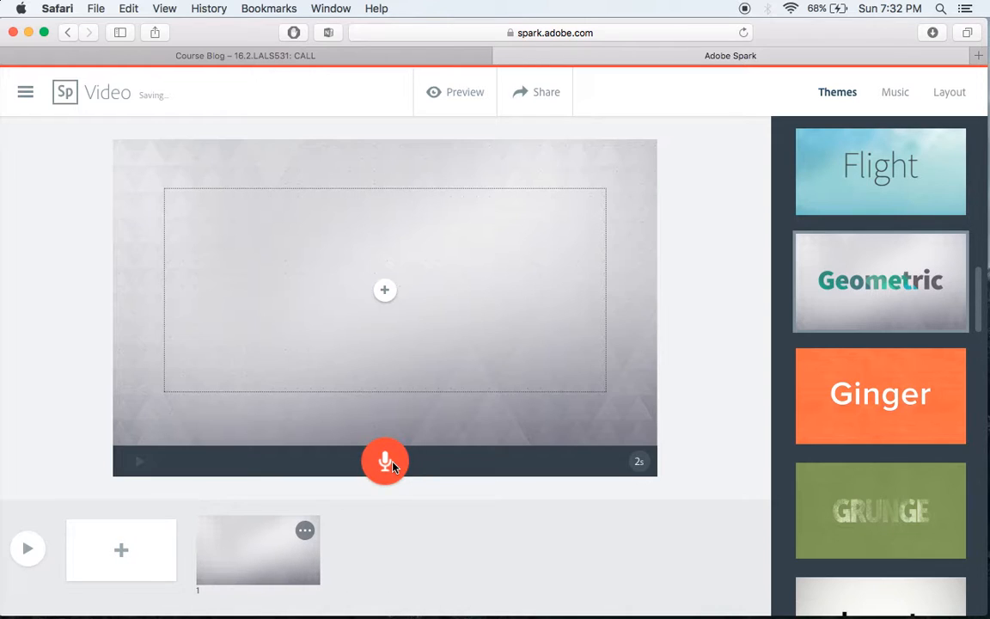
- Record a voice narration of about 3 seconds on the first slide and play it back
left_click_drag(392, 465, 391, 465)
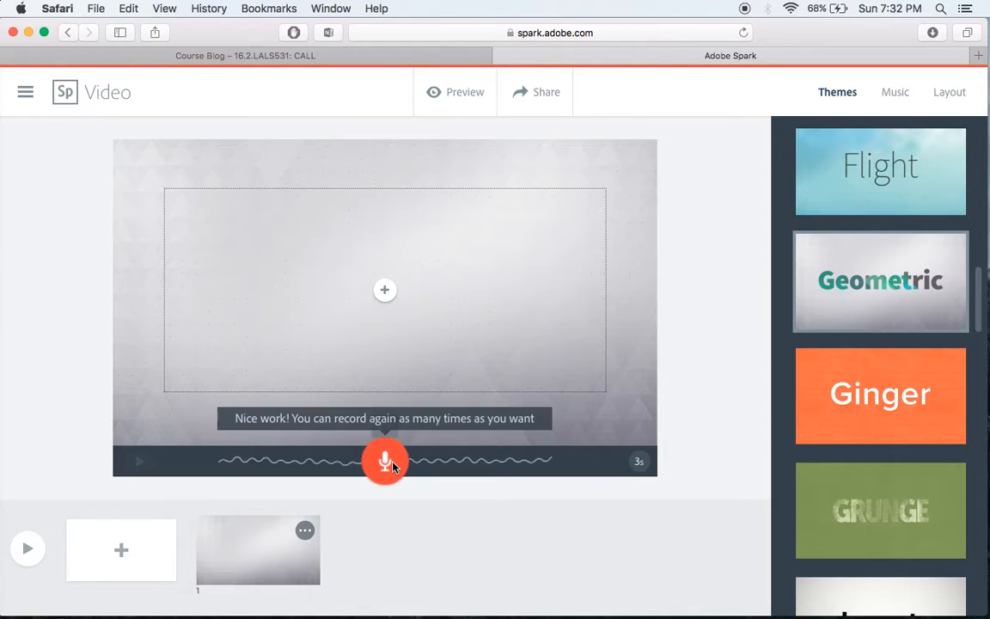
left_click(139, 465)
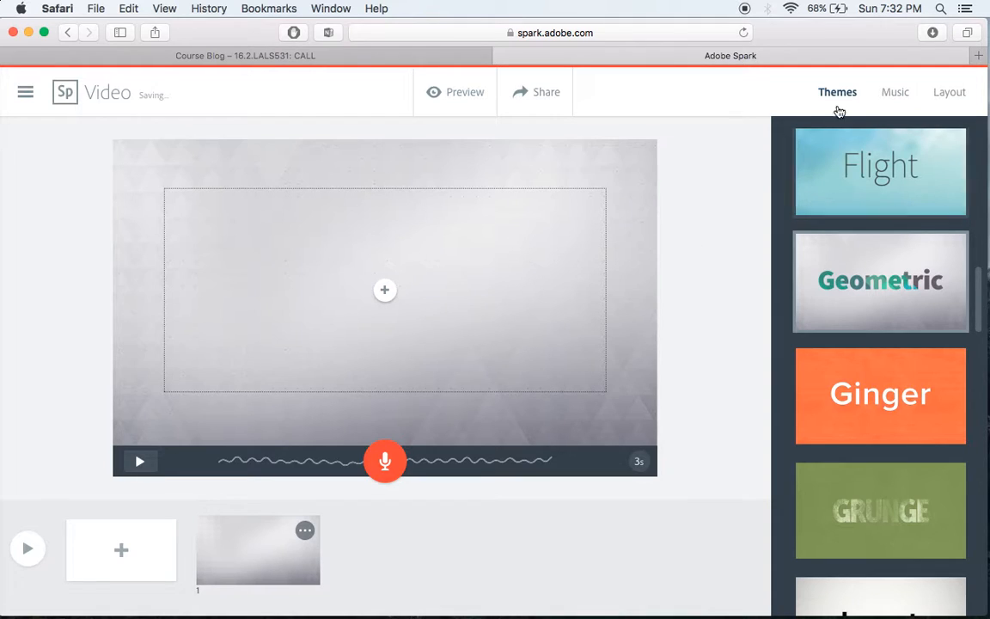
- Look through the available music tracks and turn the video's background music off
left_click(894, 91)
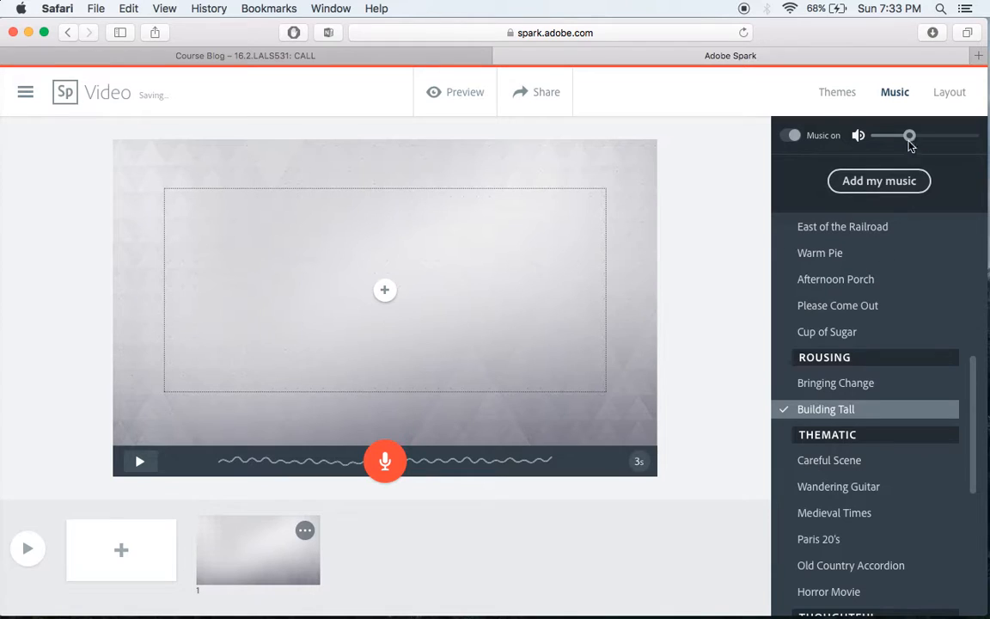
scroll(836, 314, "down", 8)
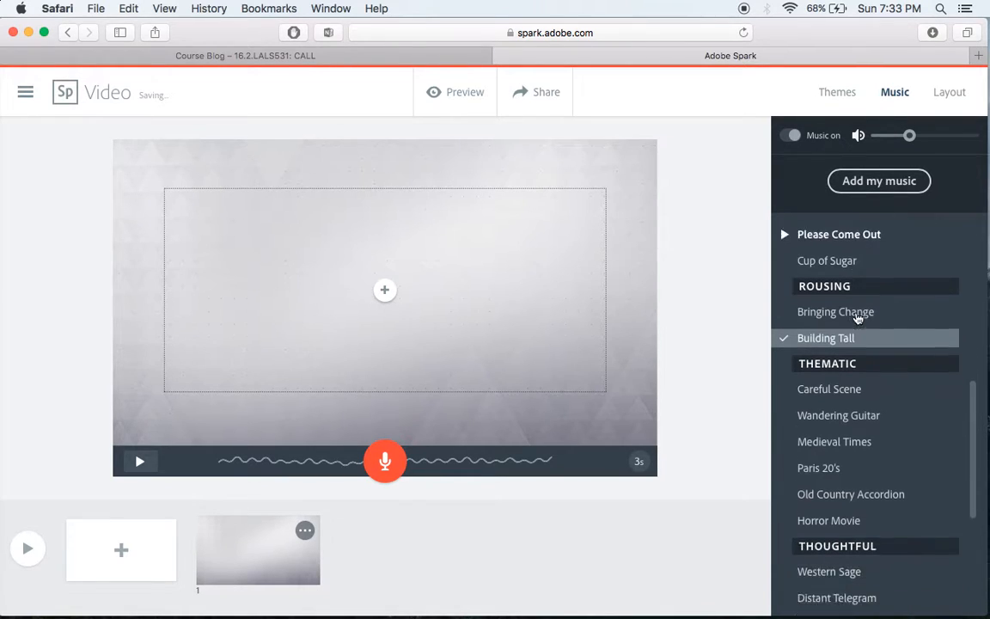
scroll(860, 317, "up", 7)
scroll(857, 318, "up", 6)
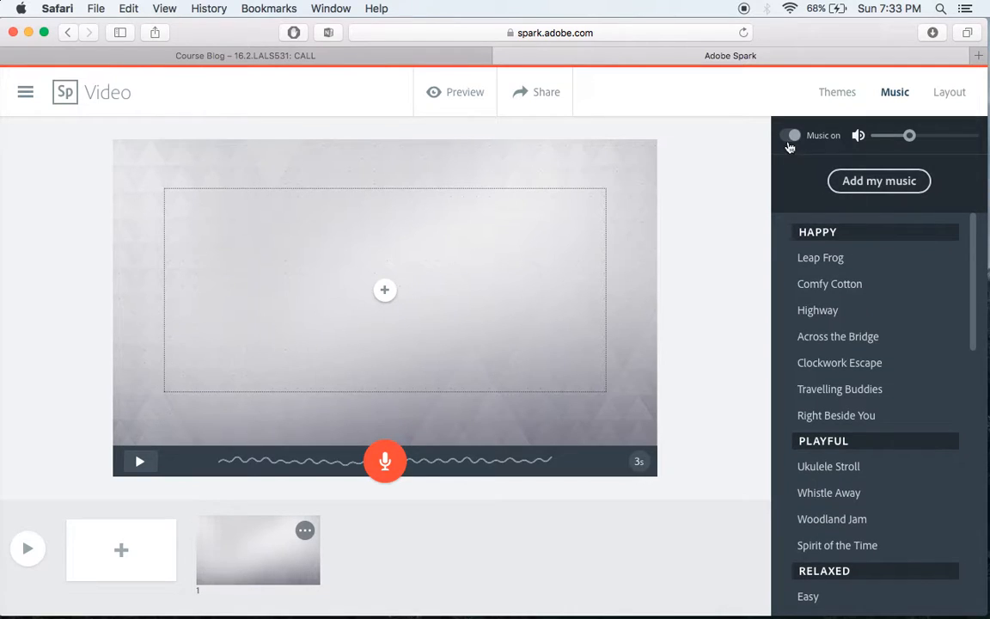
left_click(789, 137)
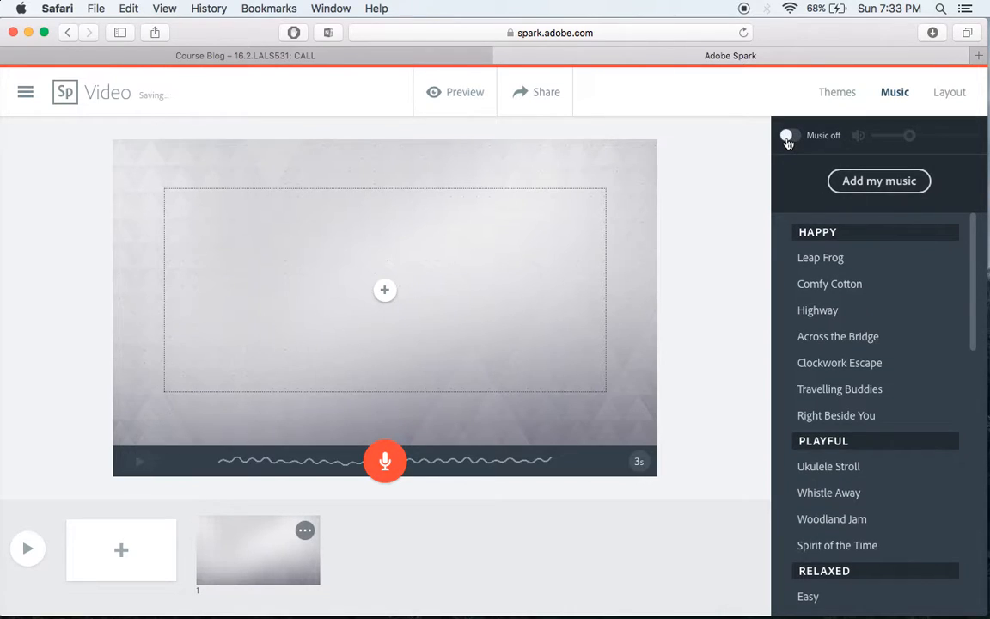
left_click(837, 92)
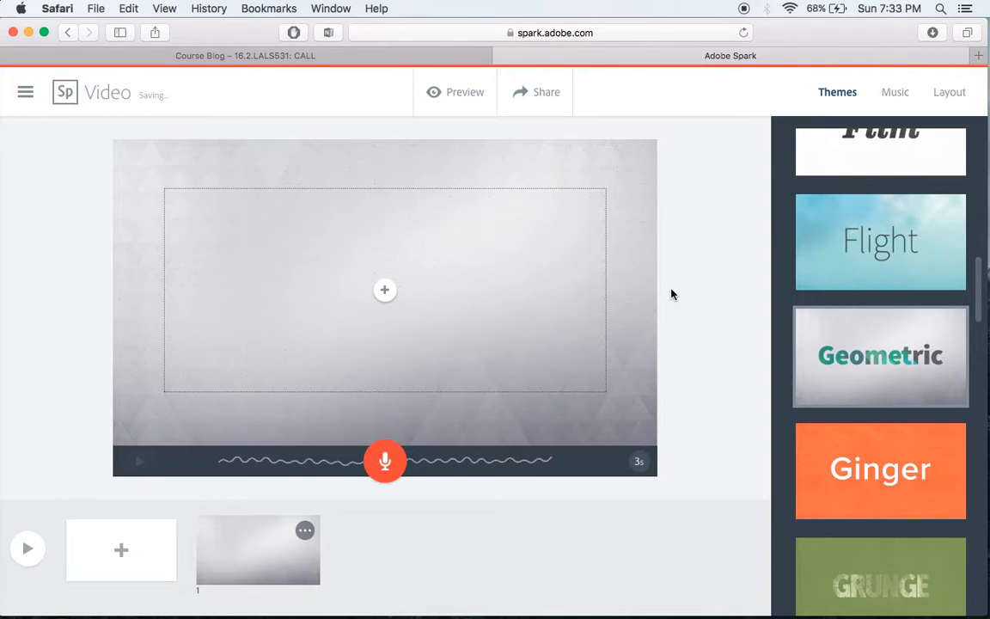
left_click(954, 93)
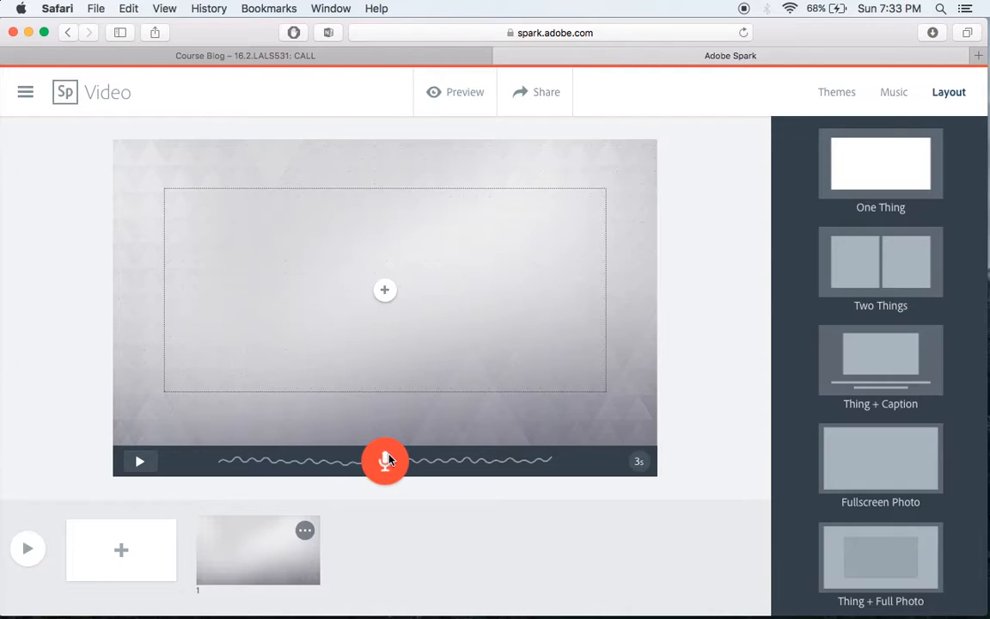
- Re-record the first slide's voice narration at about 3 seconds and listen to the new take
left_click_drag(386, 460, 387, 460)
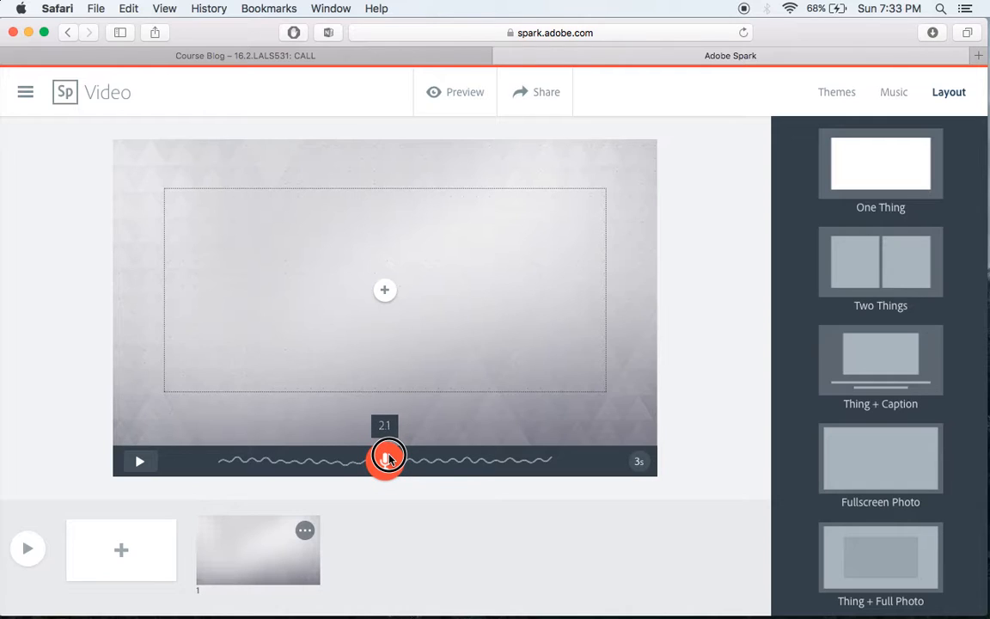
left_click_drag(387, 460, 386, 460)
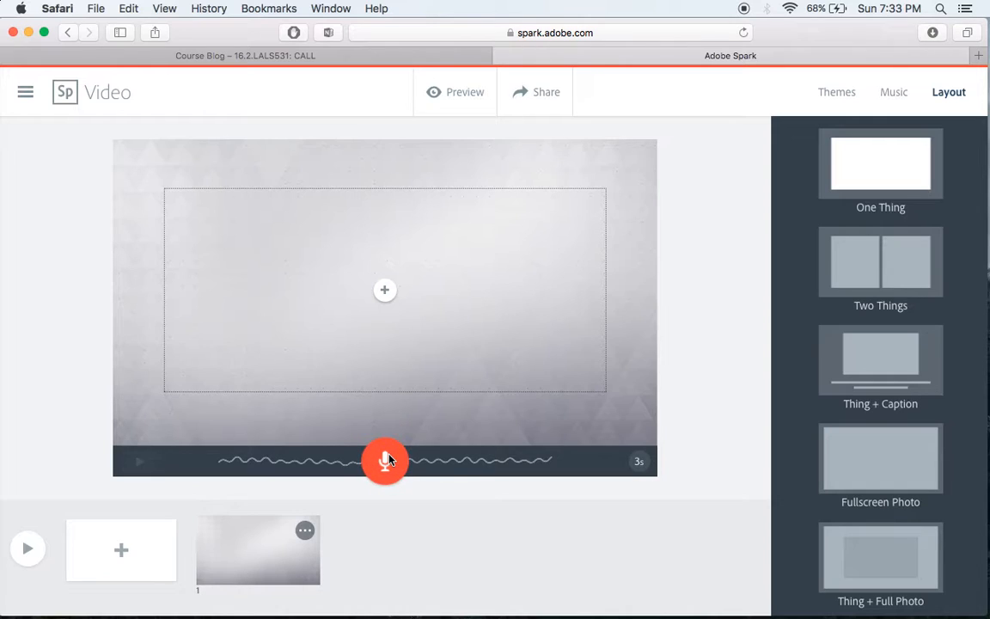
left_click(140, 464)
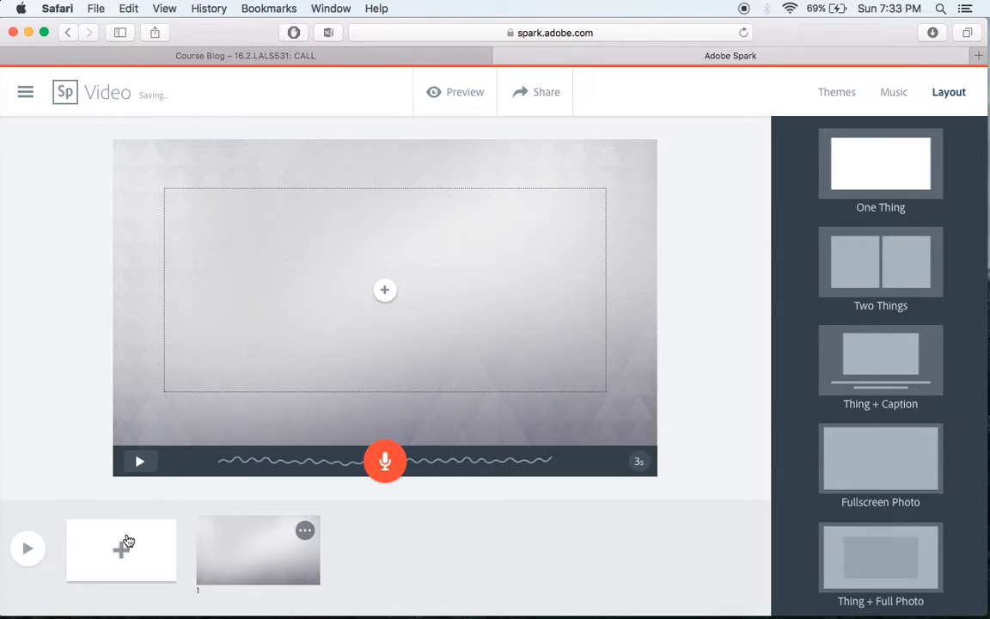
- Add a second slide, record a voice narration of about 4 seconds on it and play it back
left_click(122, 550)
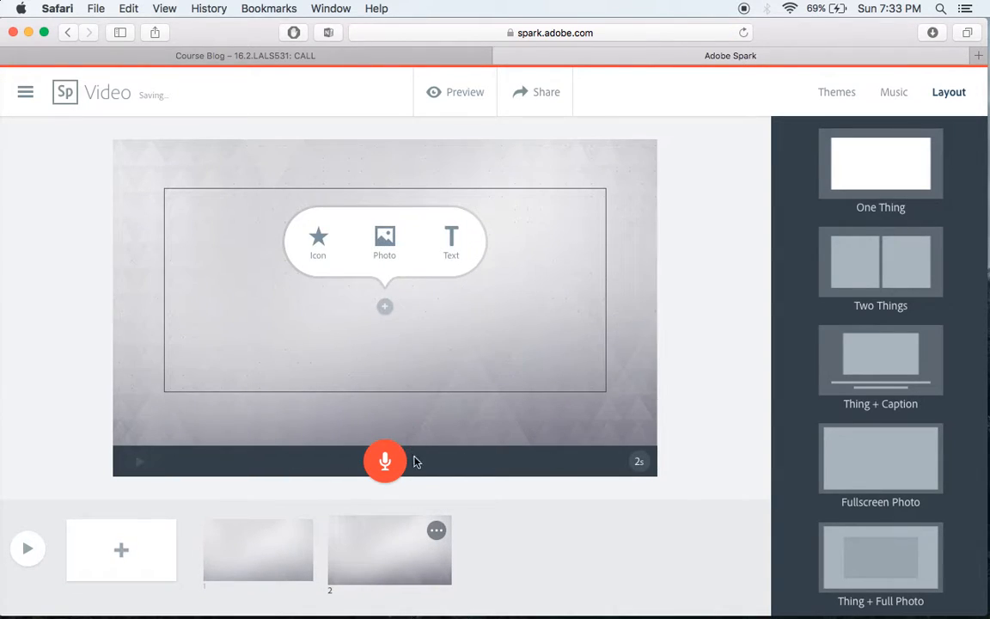
left_click_drag(387, 465, 388, 466)
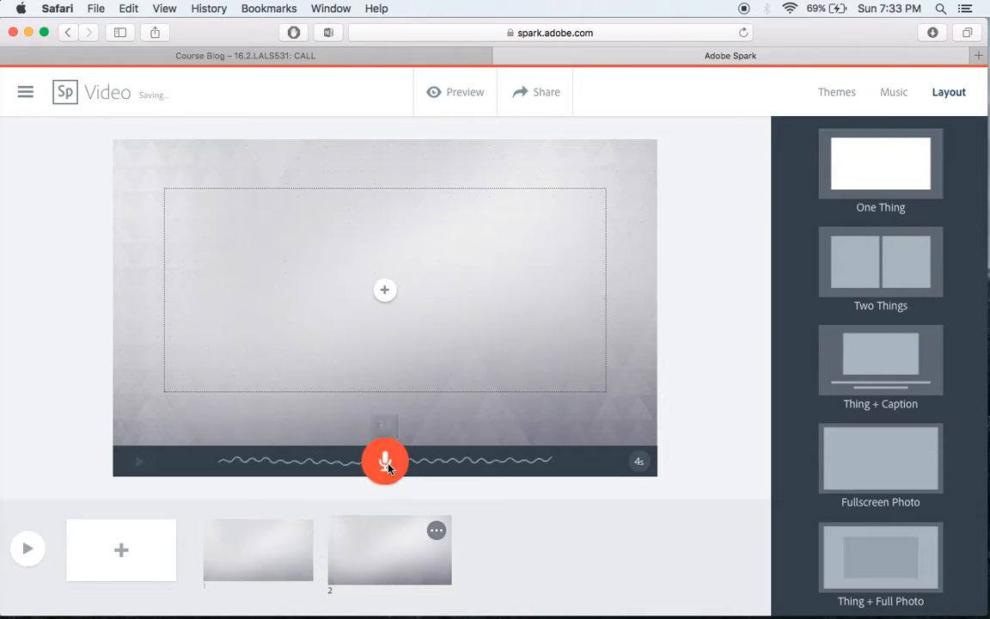
left_click(135, 464)
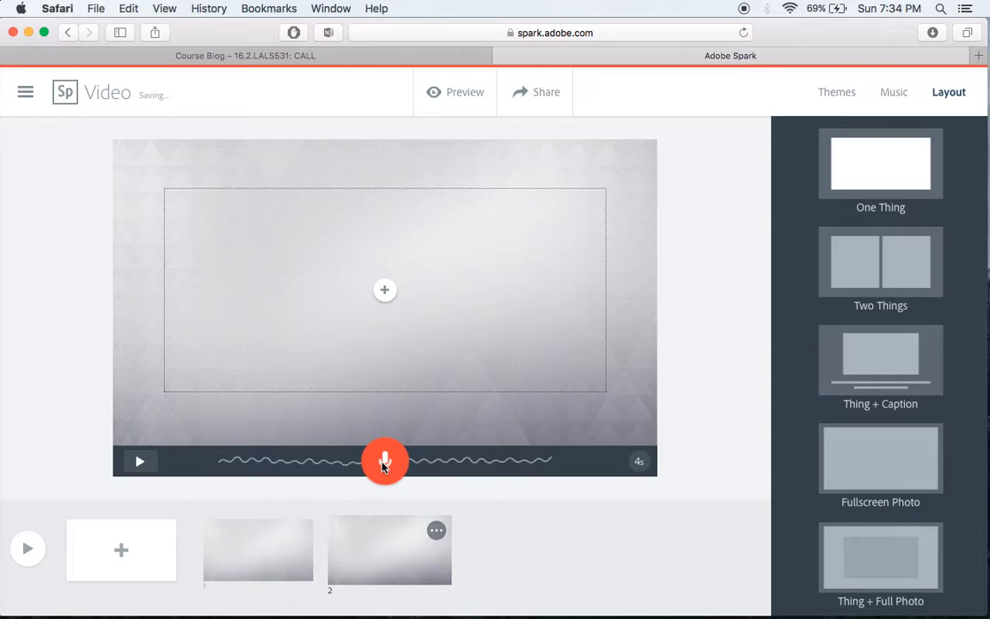
- Record the second slide's voice narration again, about 4 seconds long, and listen to the new take
left_click_drag(384, 465, 383, 465)
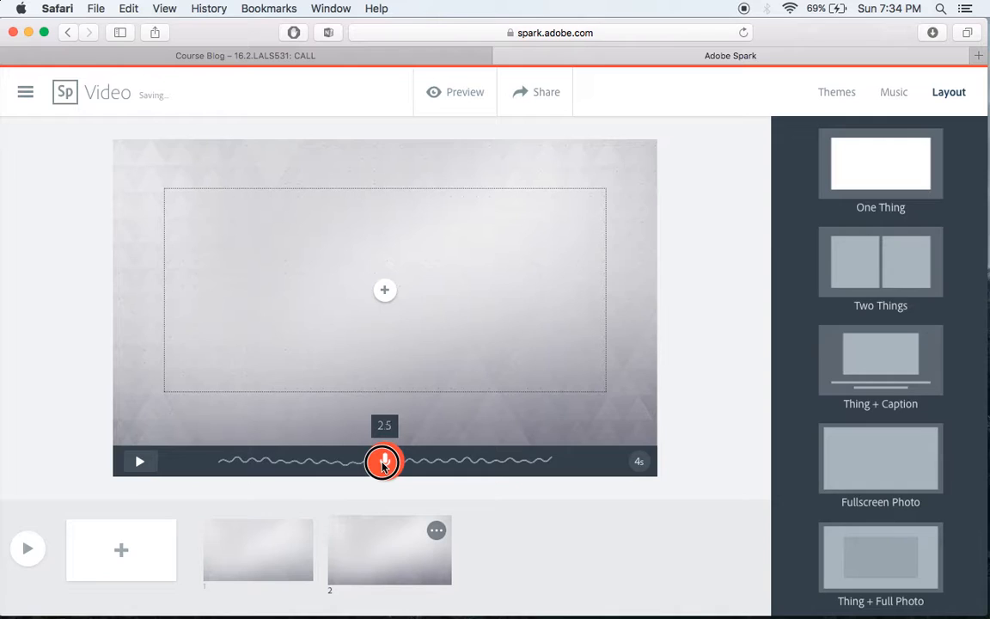
left_click_drag(384, 465, 384, 465)
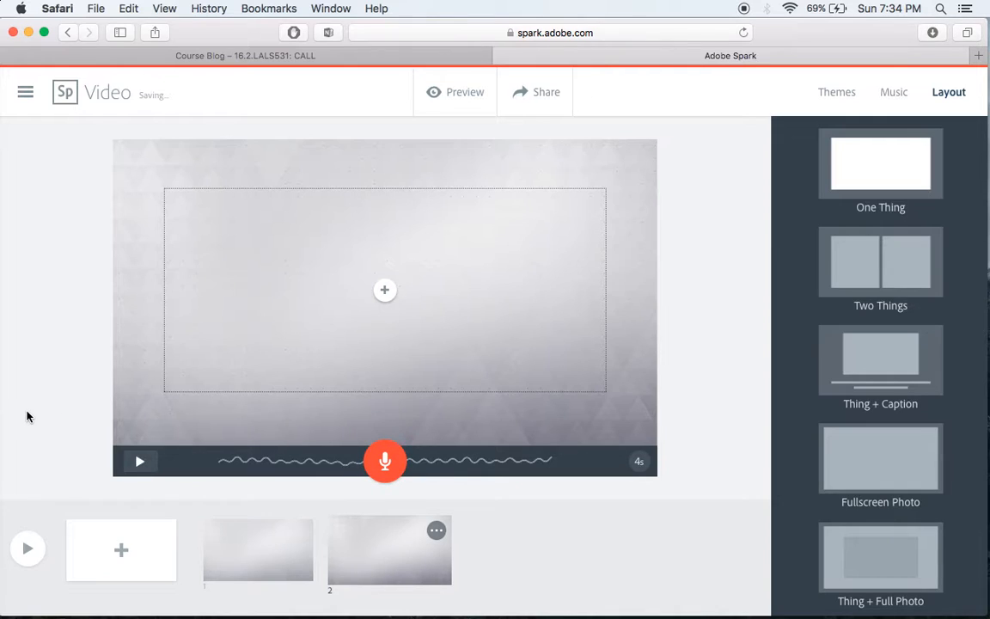
left_click(141, 462)
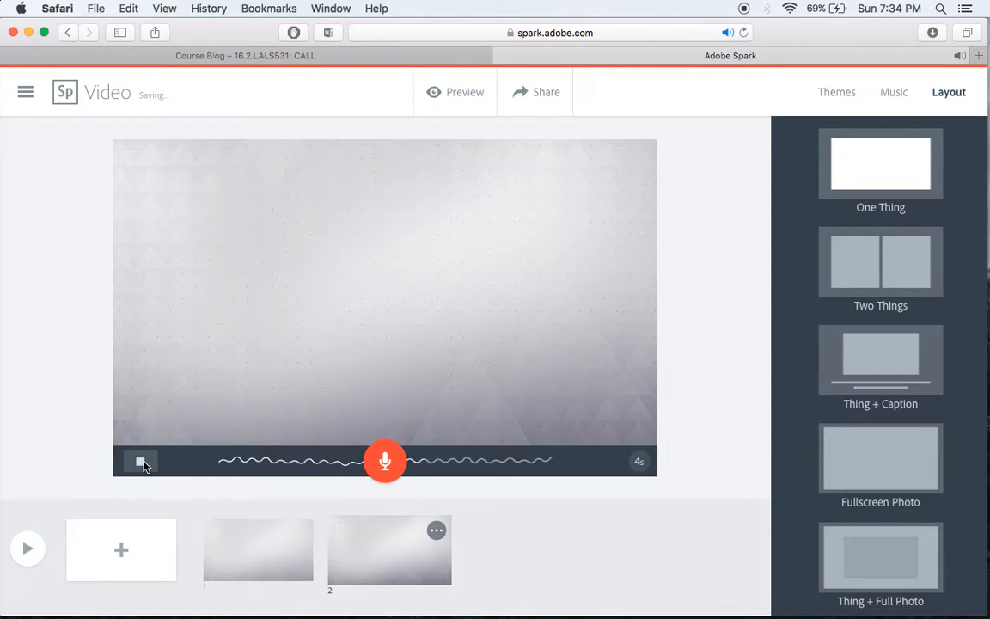
left_click(143, 463)
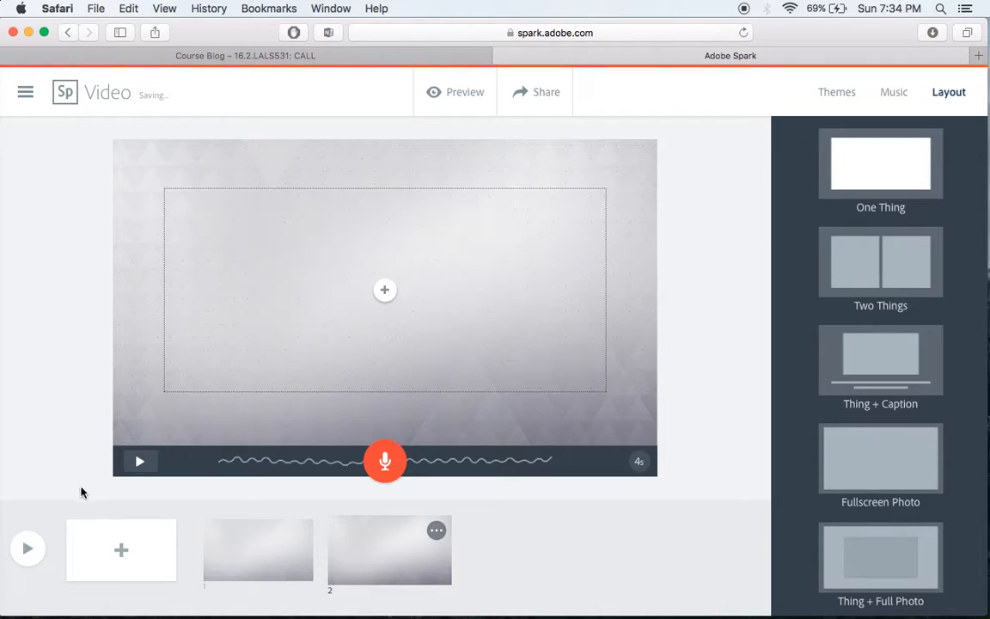
- Add a third slide, record a voice narration of about 3 seconds on it and play it back
left_click(126, 550)
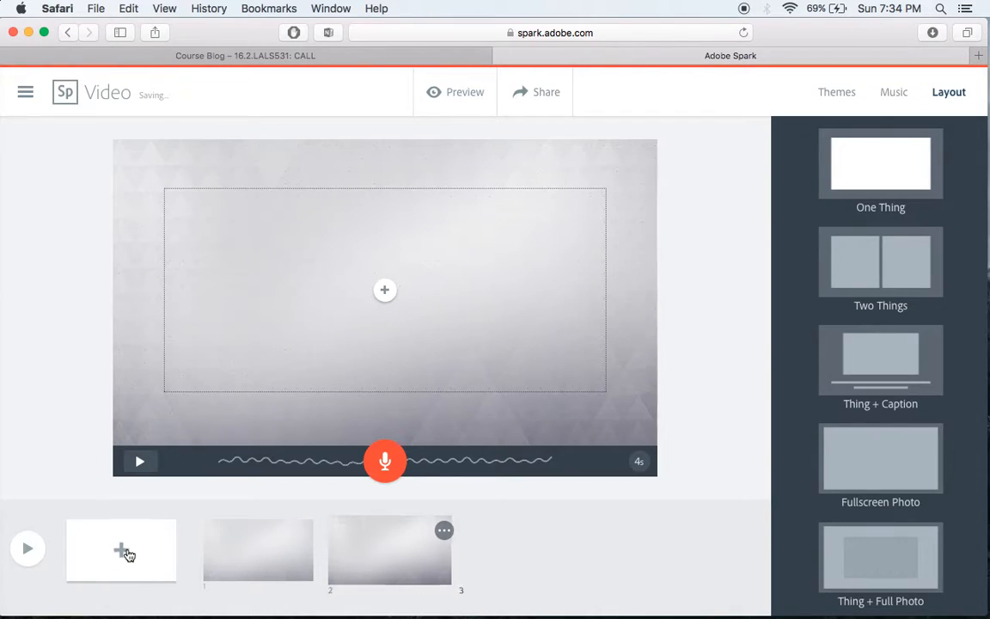
left_click(386, 460)
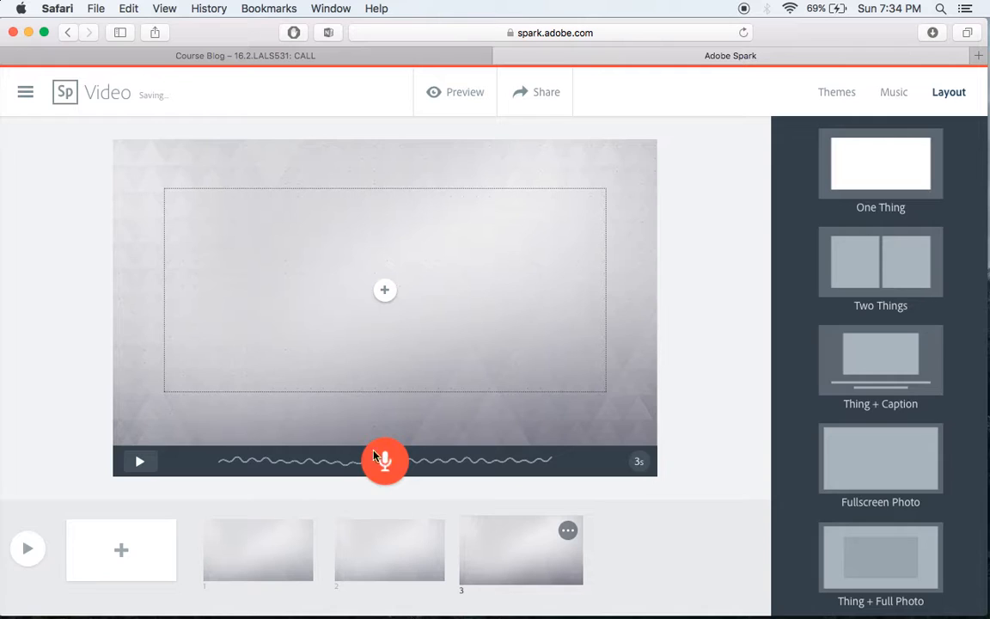
left_click(138, 463)
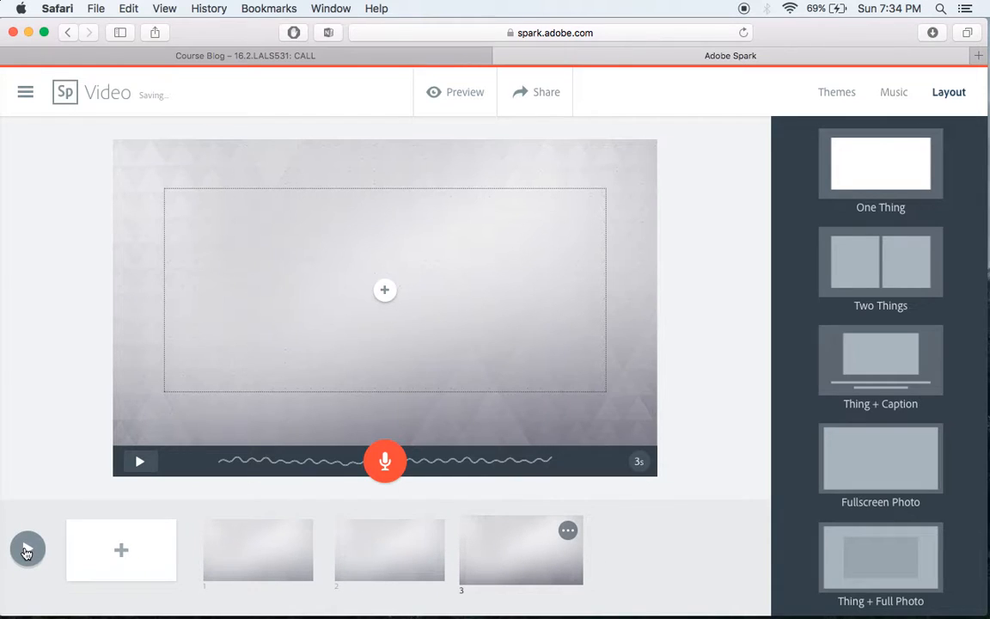
- Preview the whole video with its narration and return to the slide editor
left_click(27, 551)
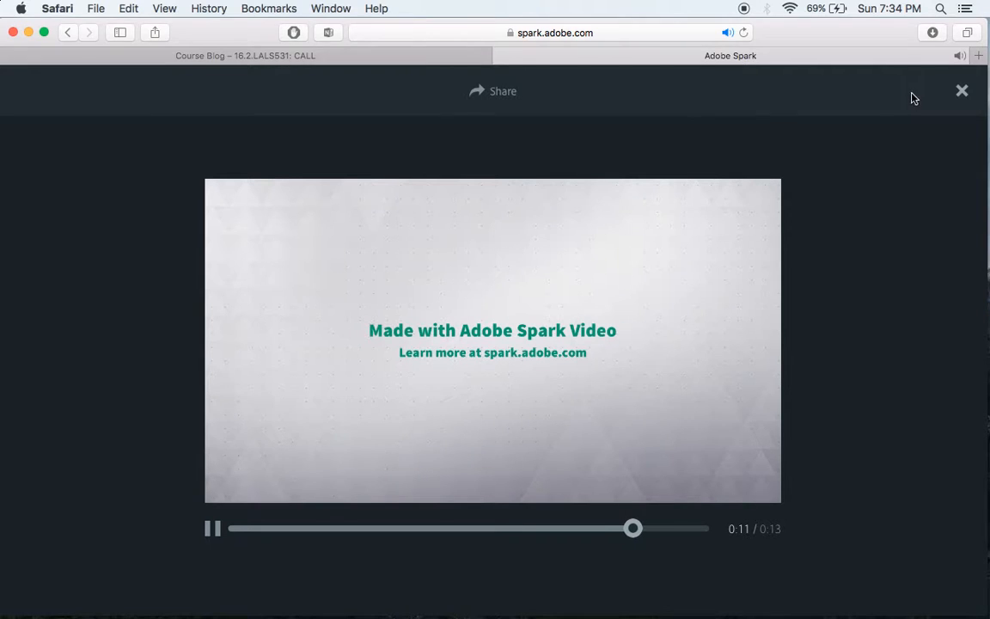
left_click(960, 91)
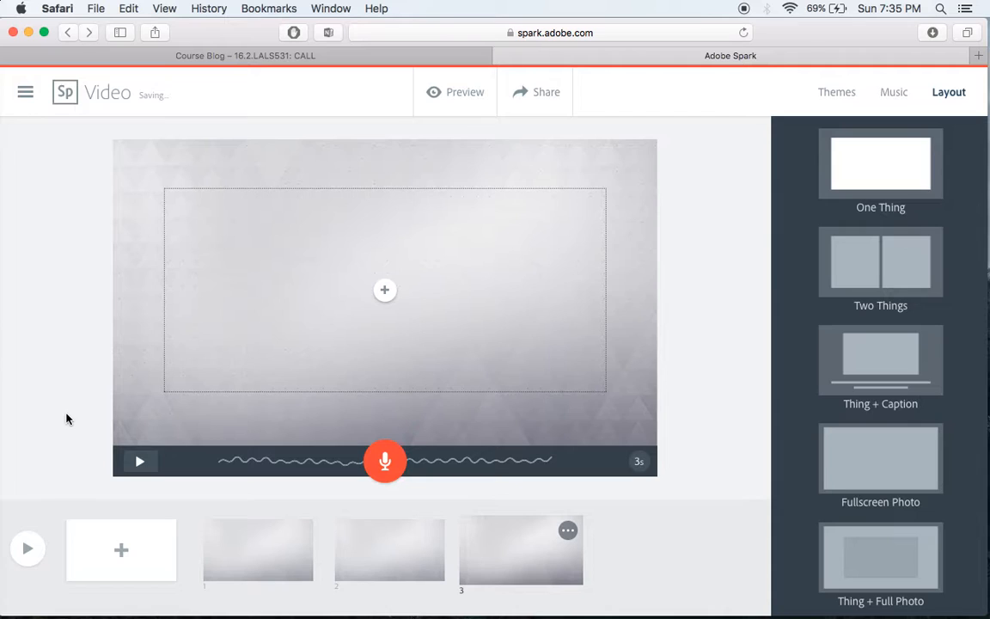
- Search the icon library for "triangle" and add a solid triangle icon to the first slide
left_click(279, 542)
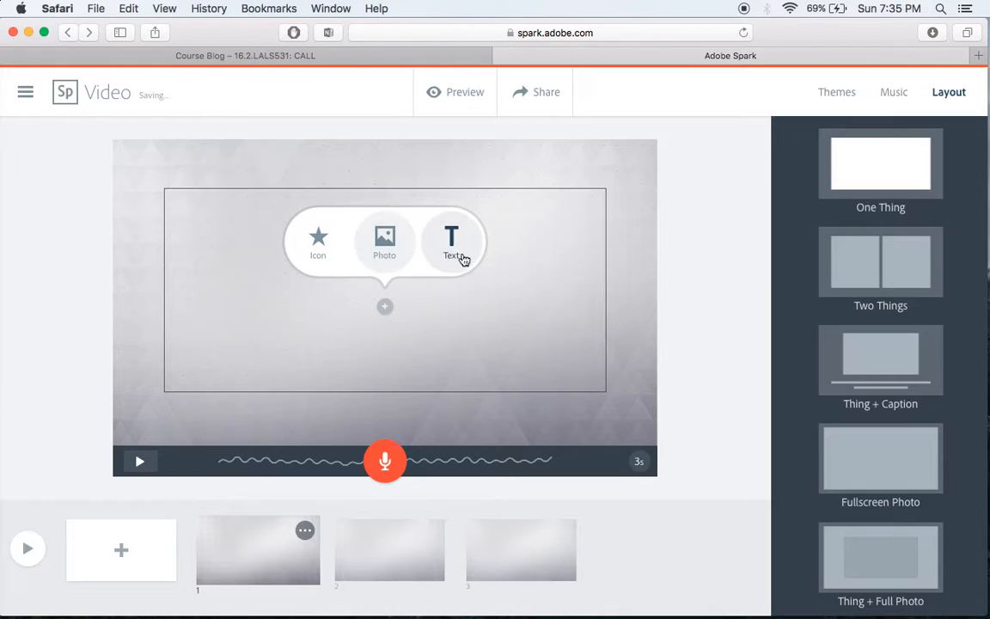
left_click(320, 250)
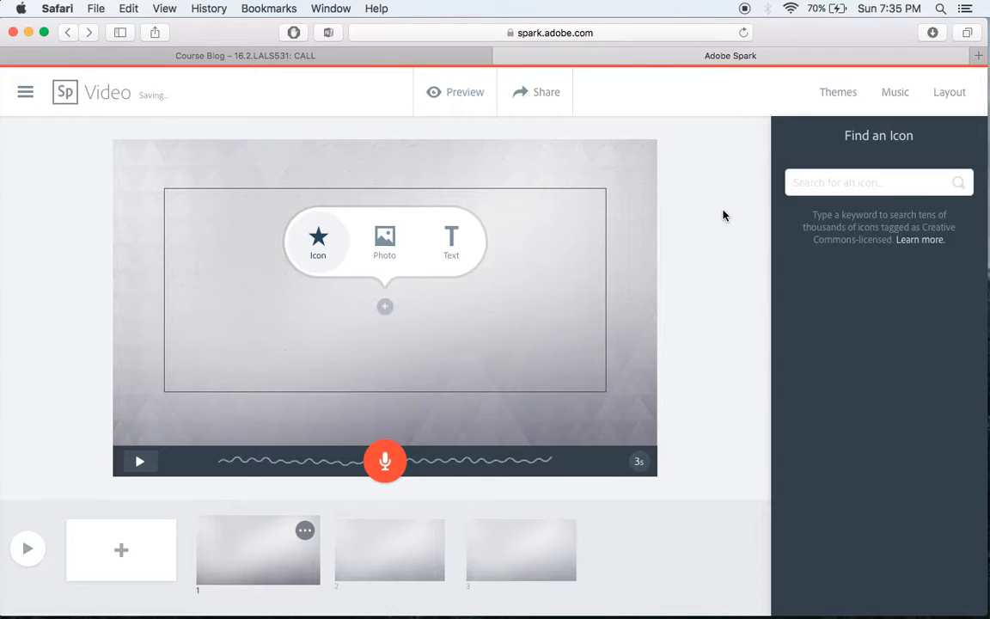
type("triangle")
key("Return")
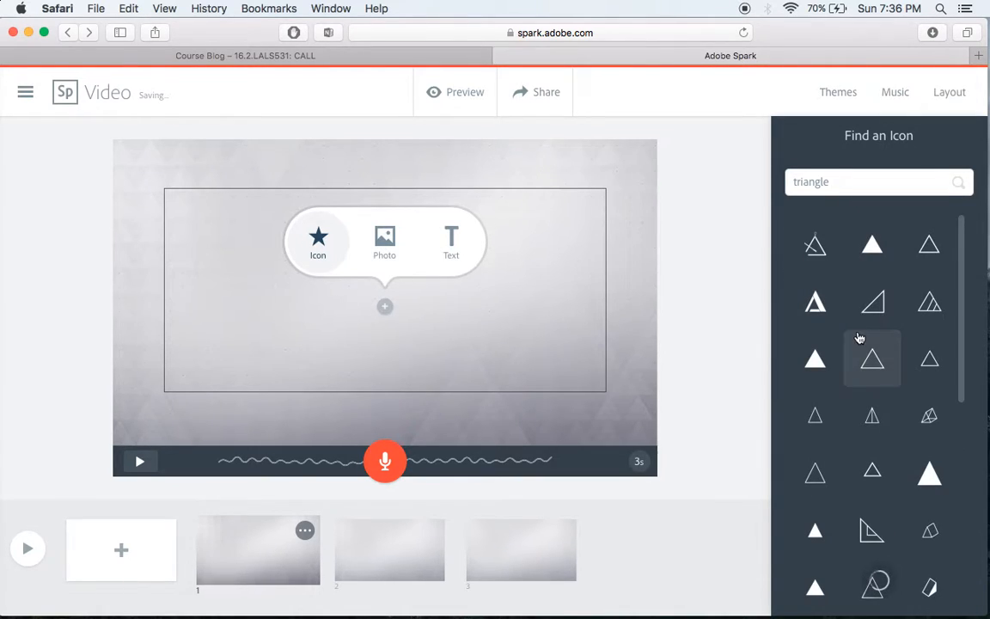
left_click(941, 482)
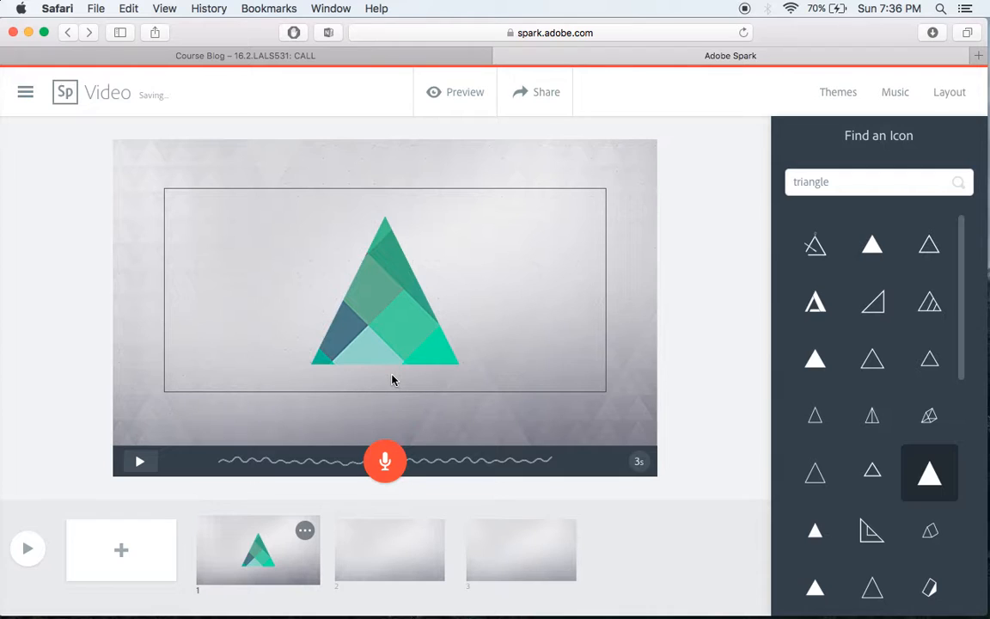
- Change the video's theme to Dayglow and play back the first slide
left_click(945, 90)
left_click(837, 91)
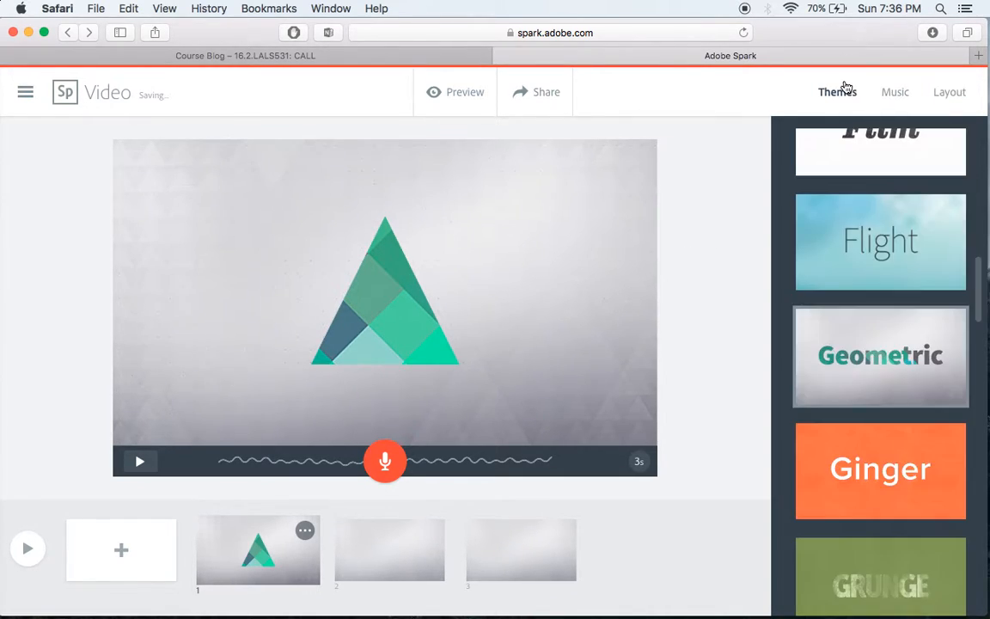
scroll(878, 479, "up", 1)
scroll(879, 479, "up", 4)
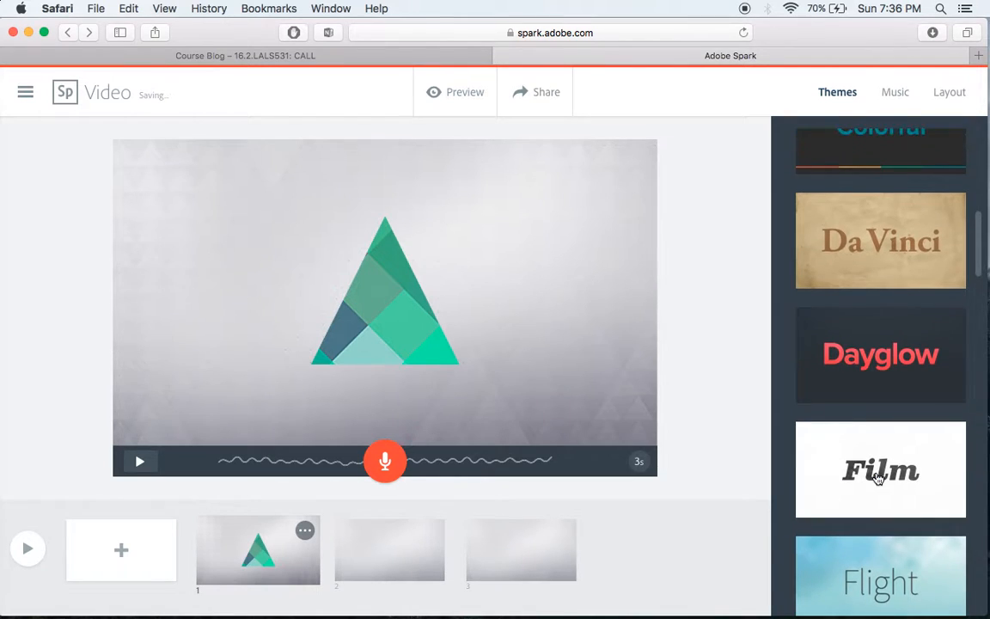
left_click(894, 357)
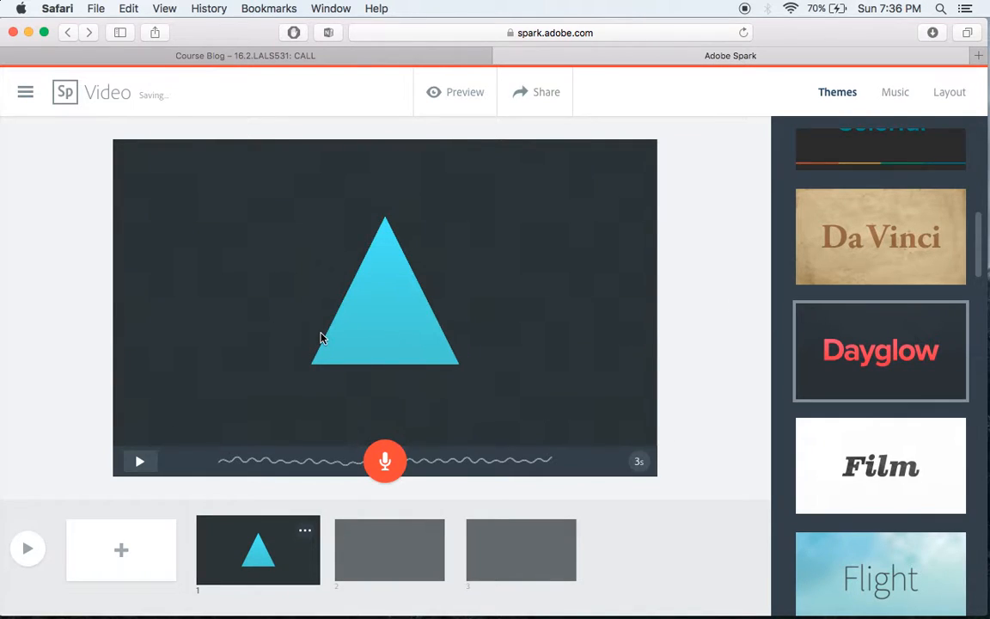
left_click(135, 469)
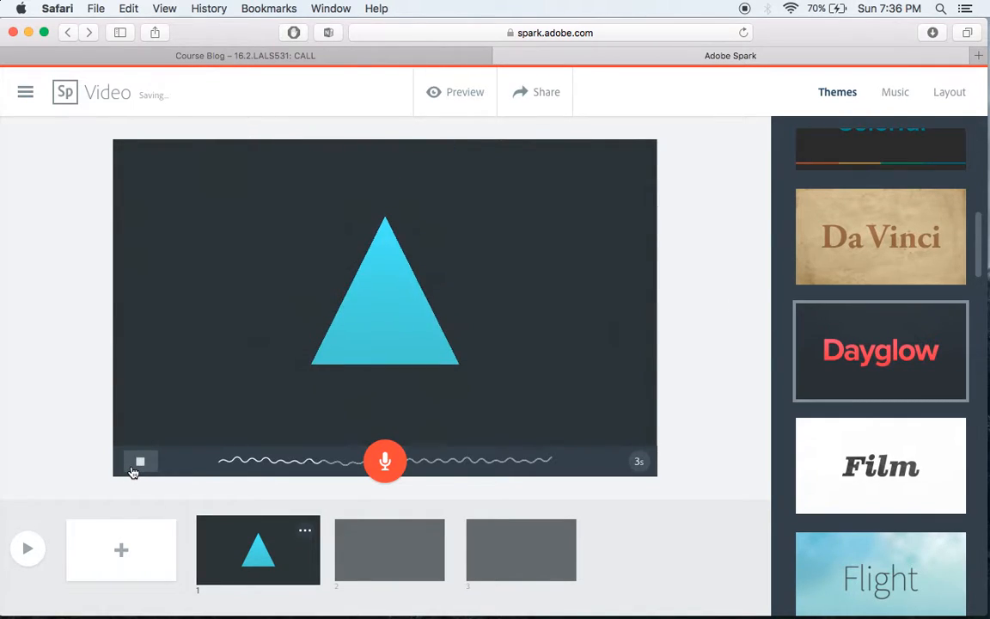
left_click(135, 467)
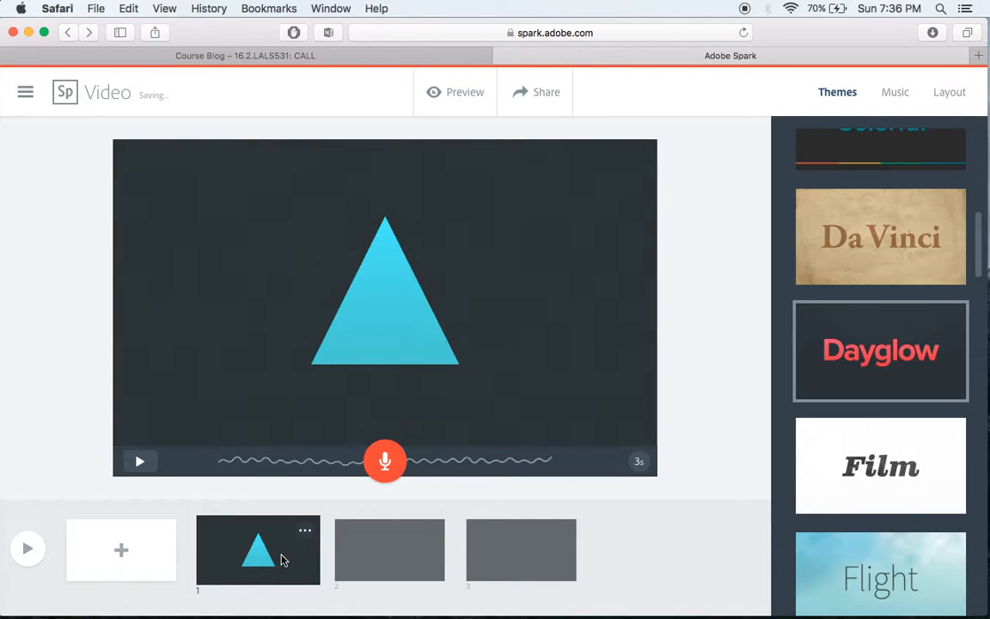
- Search the icon library for "circle" and add a thick ring icon to the second slide
left_click(392, 571)
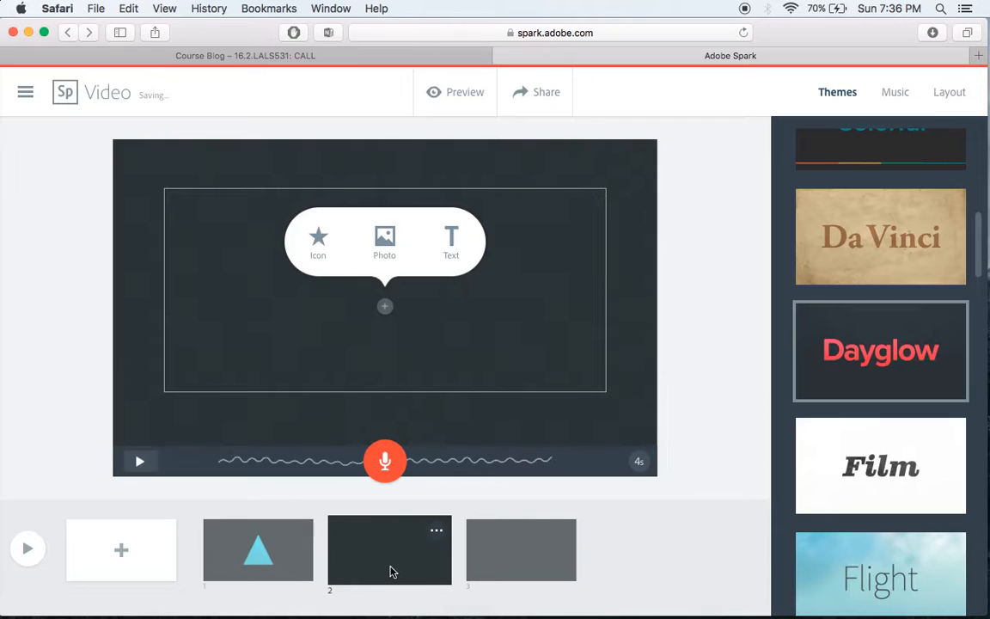
left_click(318, 239)
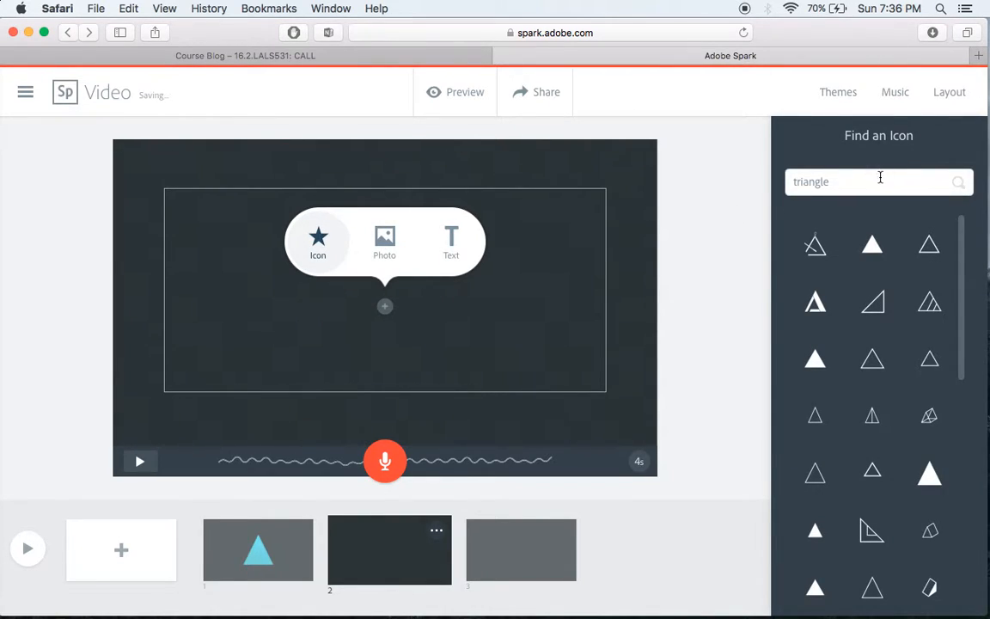
left_click_drag(879, 177, 678, 175)
type("cir")
key("Return")
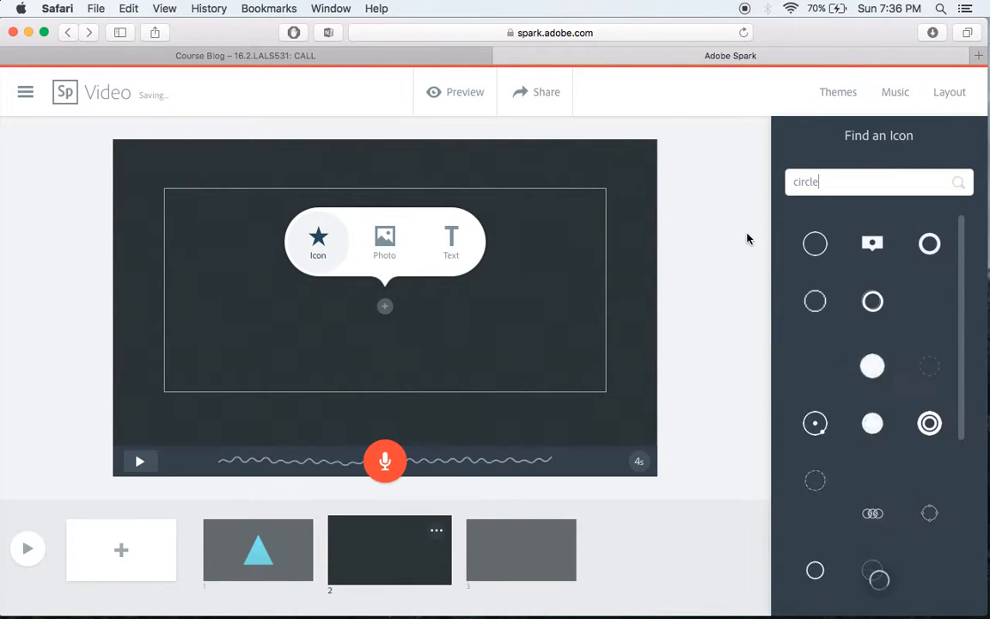
left_click(929, 243)
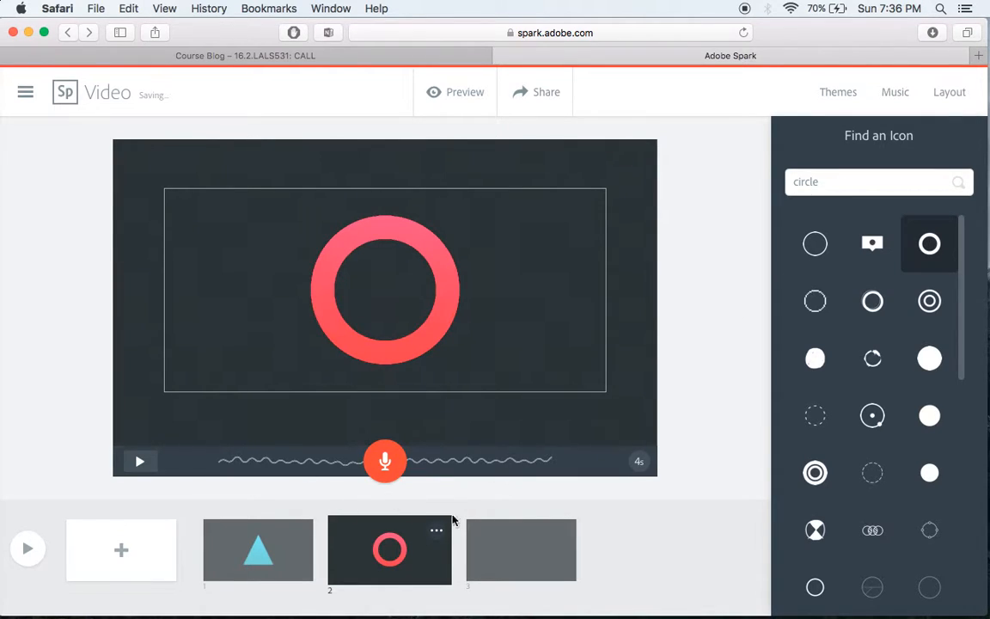
- Search the icon library for "3 lines" and add the icon with three thick horizontal bars to the third slide
left_click(504, 550)
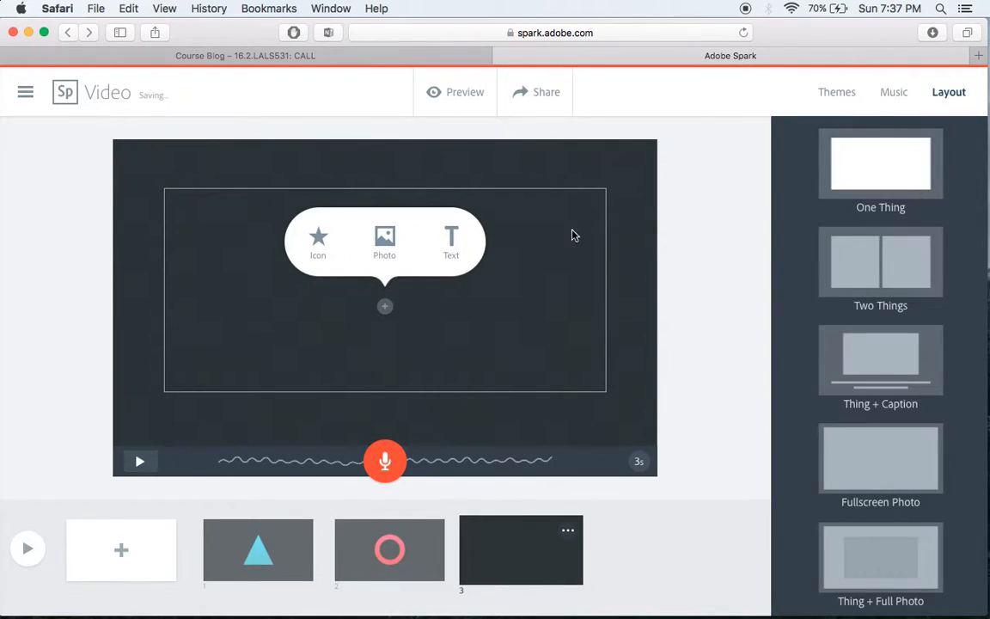
left_click(318, 240)
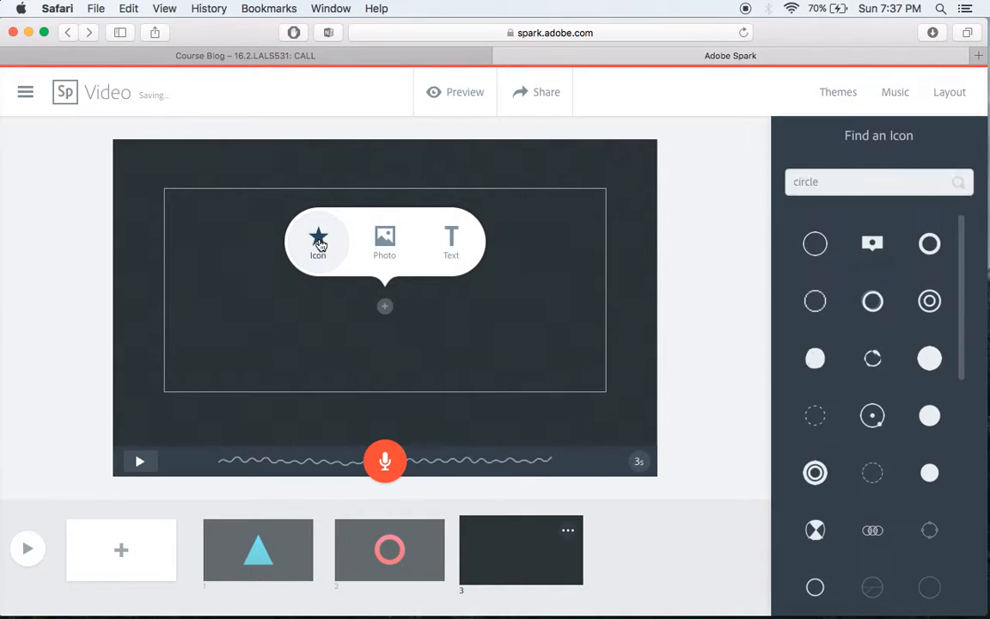
left_click_drag(825, 180, 789, 180)
type("3 lines")
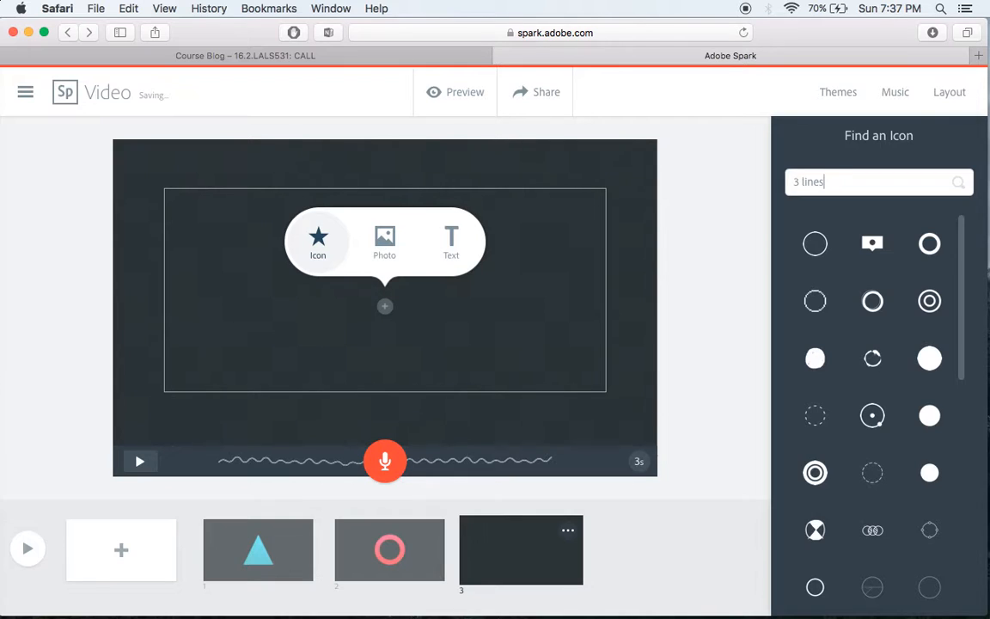
key("Return")
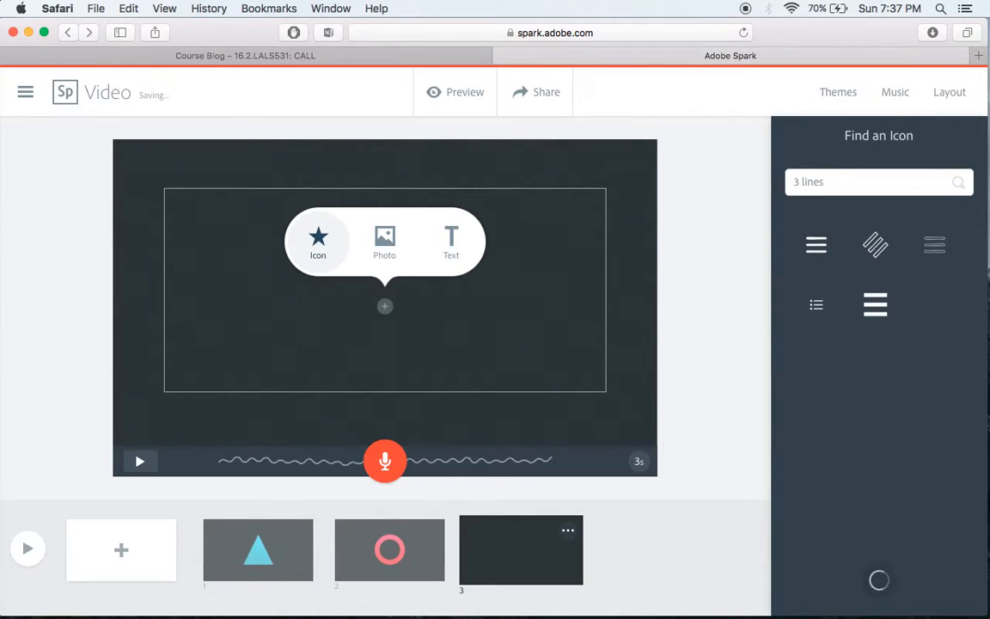
left_click(879, 305)
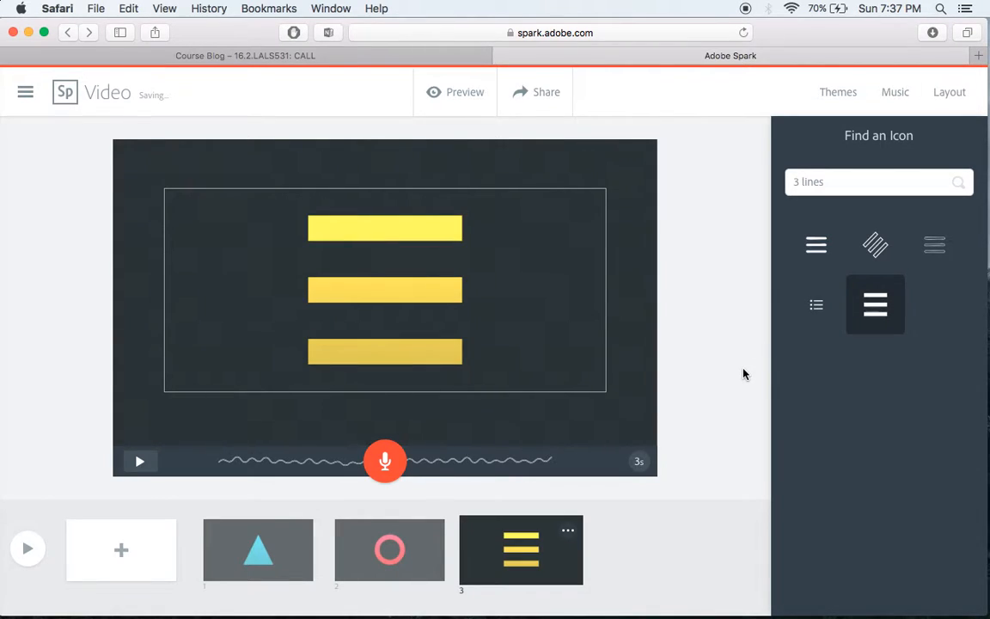
- Preview the whole video with its icons and narration, and return to the slide editor
left_click(76, 395)
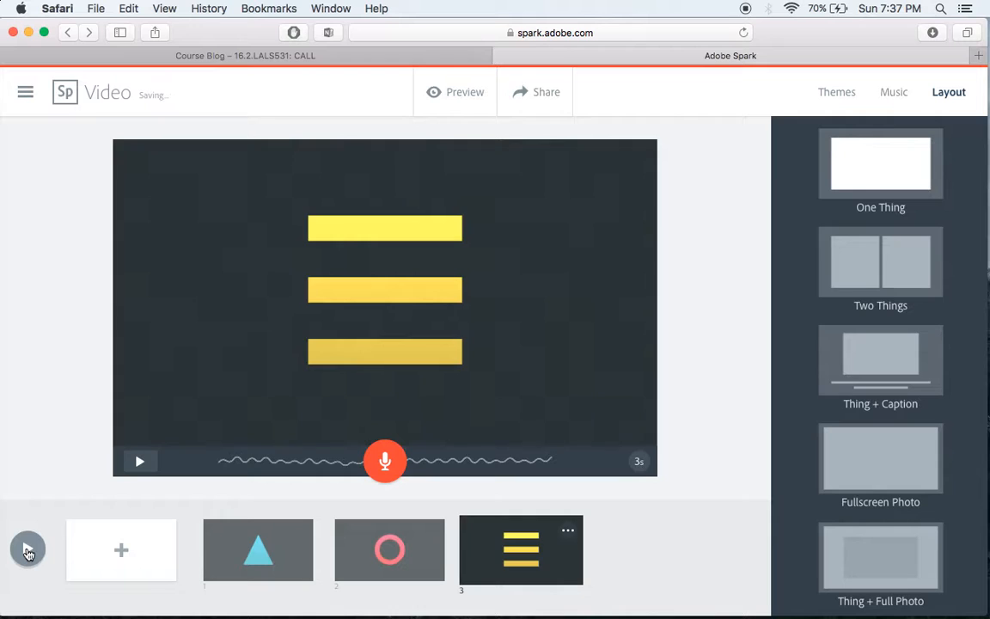
left_click(28, 551)
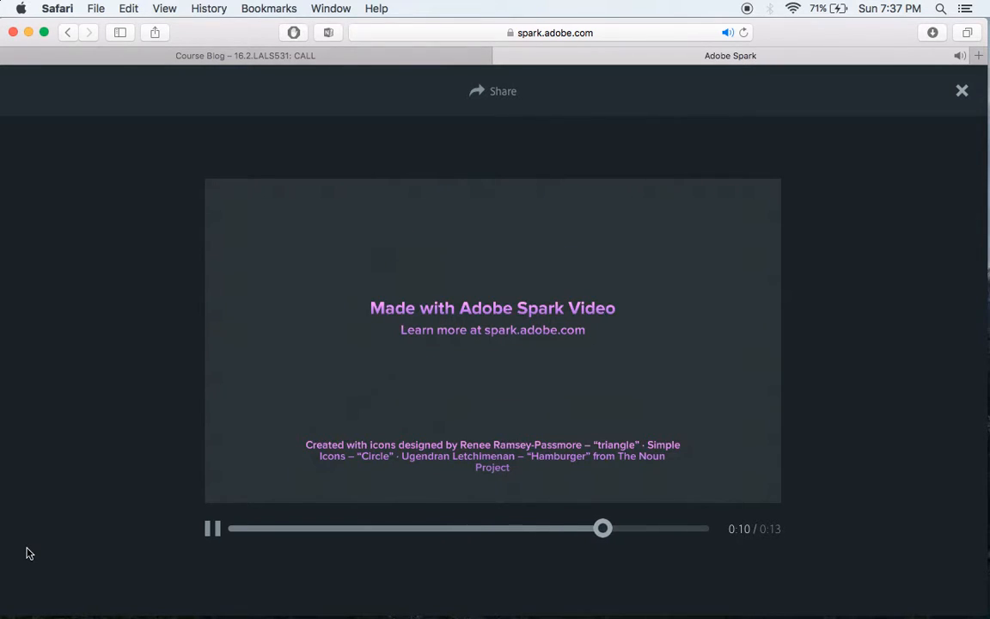
left_click(961, 91)
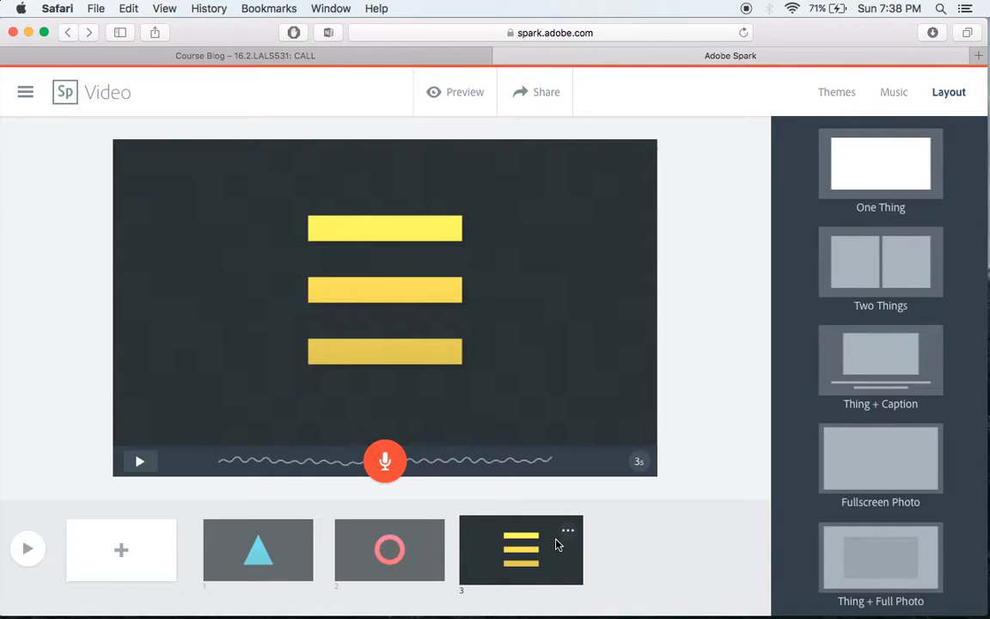
- Reorder the slides to three lines, triangle, circle, and preview the rearranged video
left_click_drag(528, 565, 378, 554)
left_click_drag(292, 559, 604, 560)
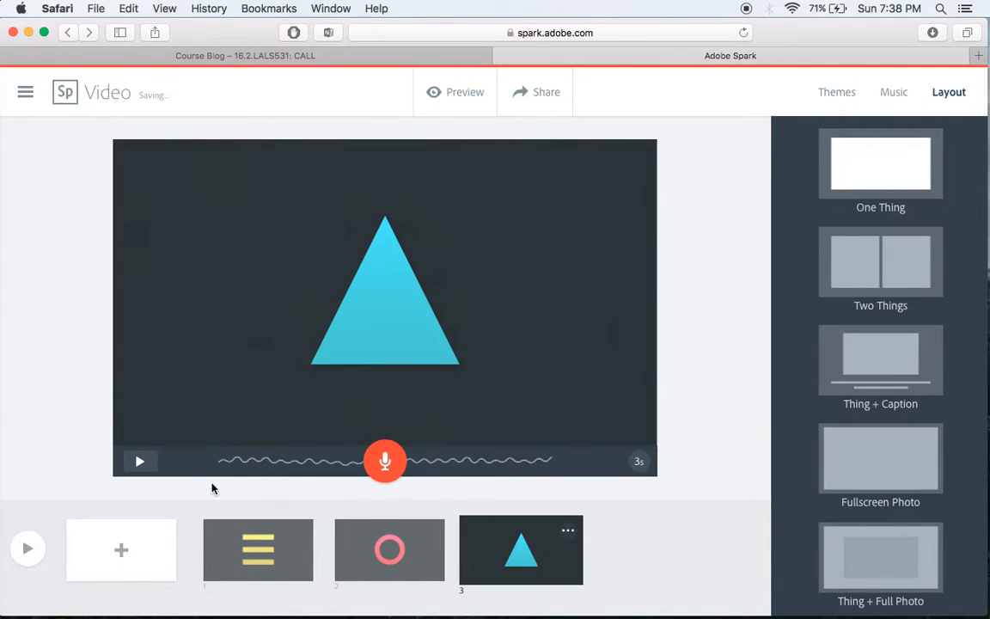
left_click_drag(448, 560, 574, 570)
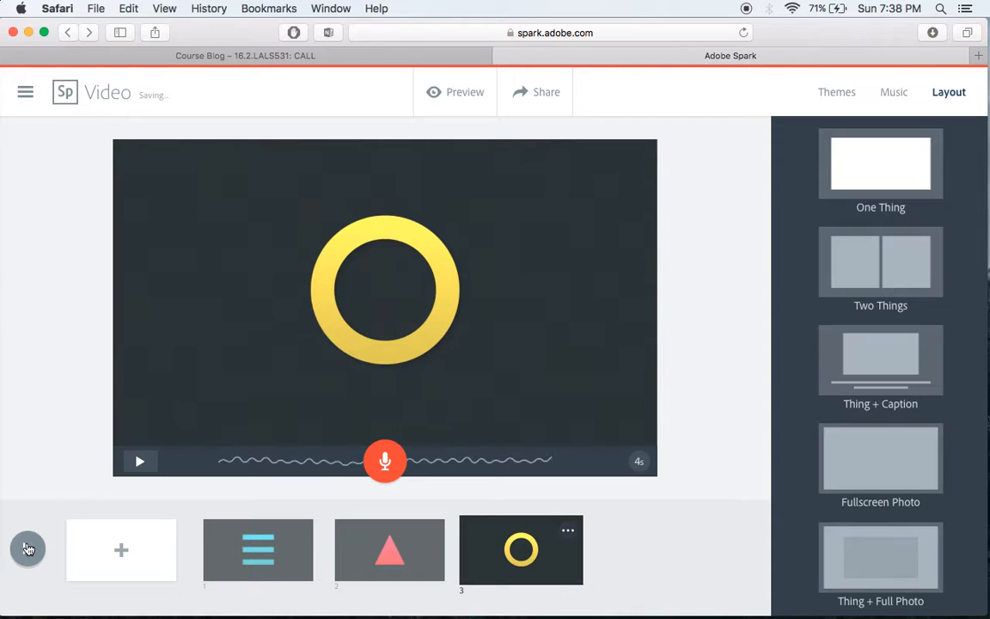
left_click(29, 549)
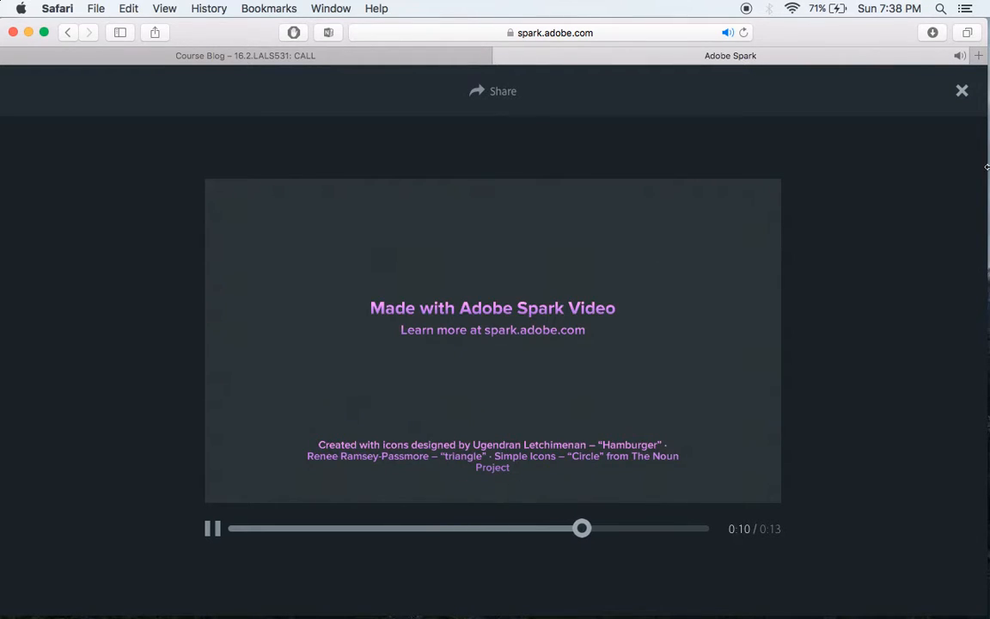
left_click(962, 92)
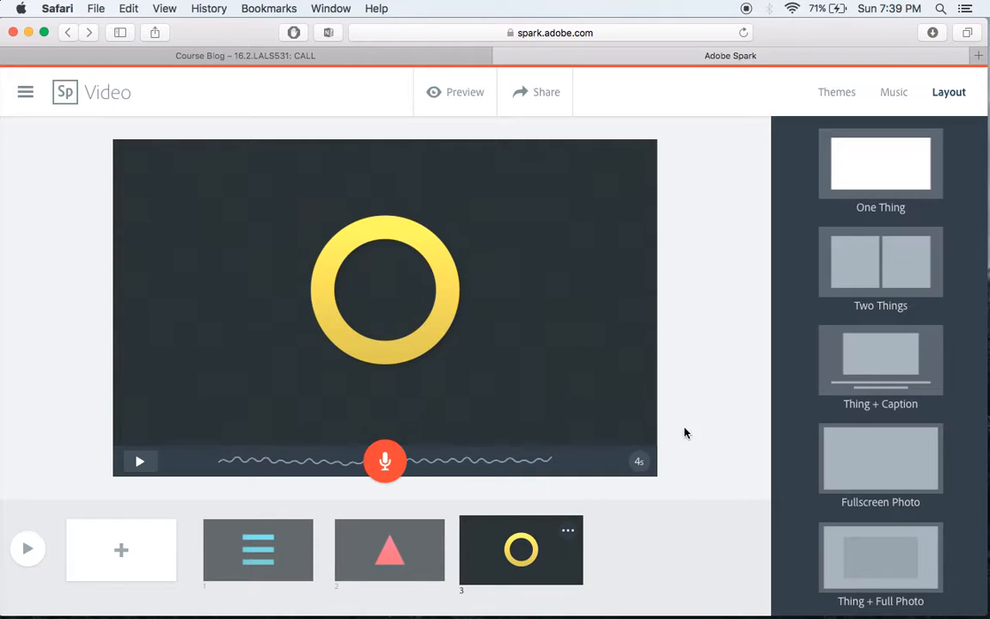
- Play back the narration of the three-lines slide, now first in the sequence
left_click(239, 544)
left_click(141, 464)
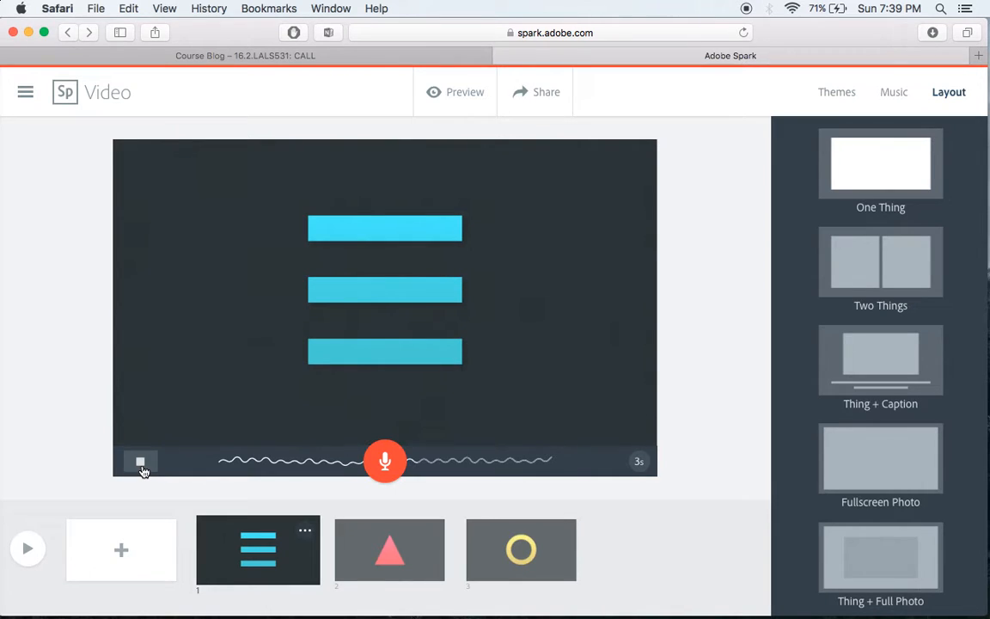
left_click(141, 463)
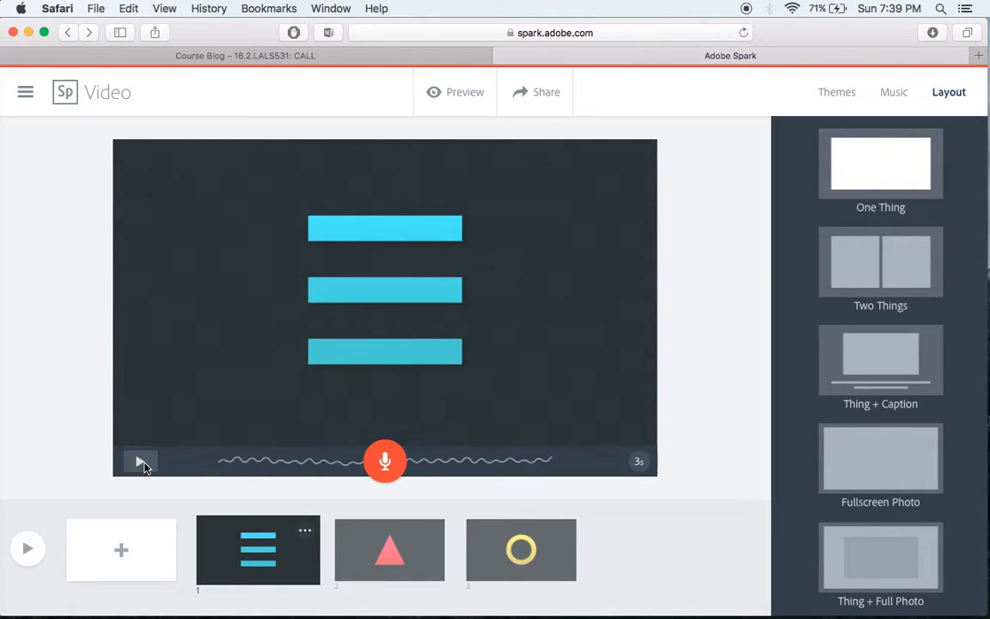
- Move the three-lines slide to the end so the order is triangle, circle, three lines, and preview the video
left_click(225, 557)
left_click_drag(225, 557, 518, 541)
left_click(28, 548)
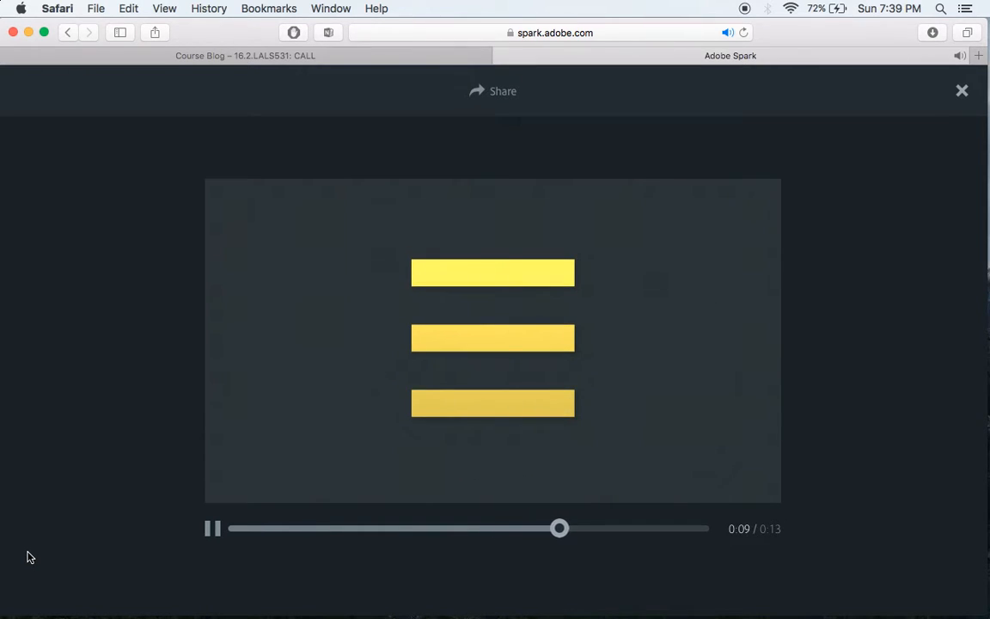
left_click(962, 91)
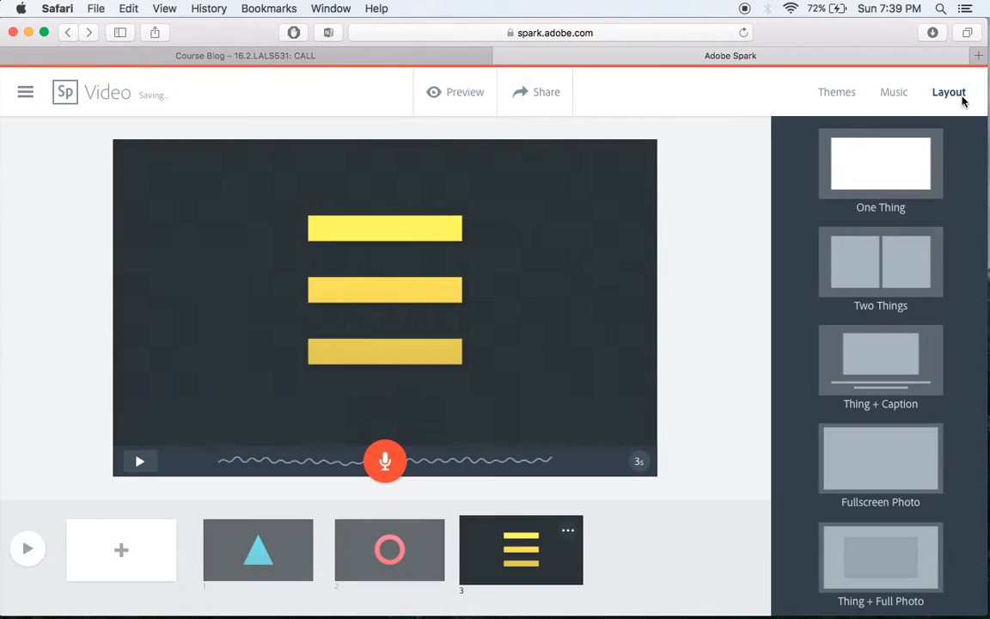